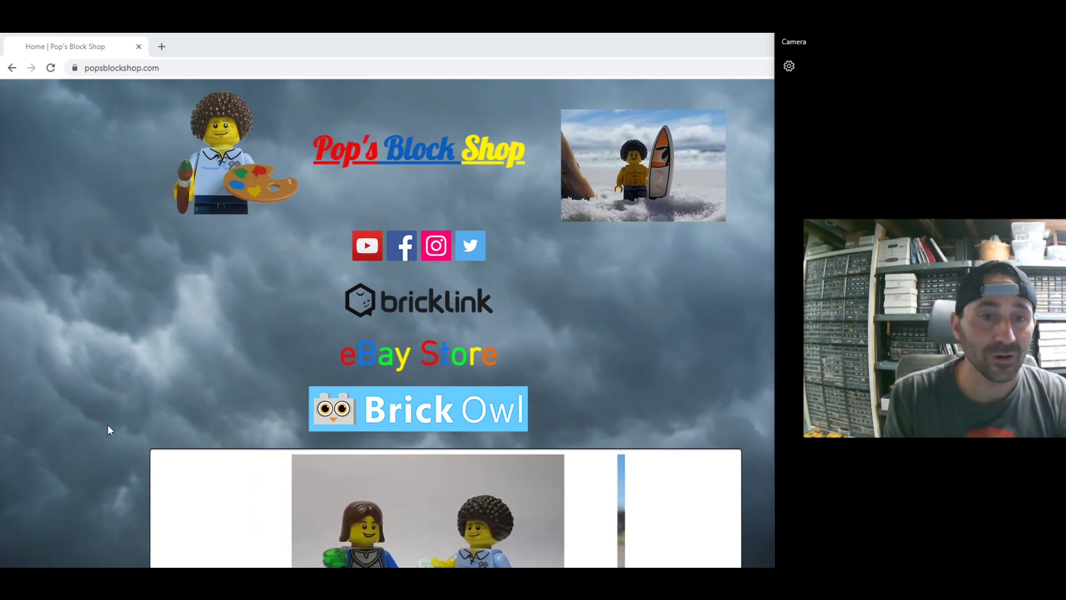
# Open Pop's Block Shop's BrickLink store (99.98% praise, 6,815 orders) and scroll its category sidebar
pyautogui.scroll(-10, 344, 311)
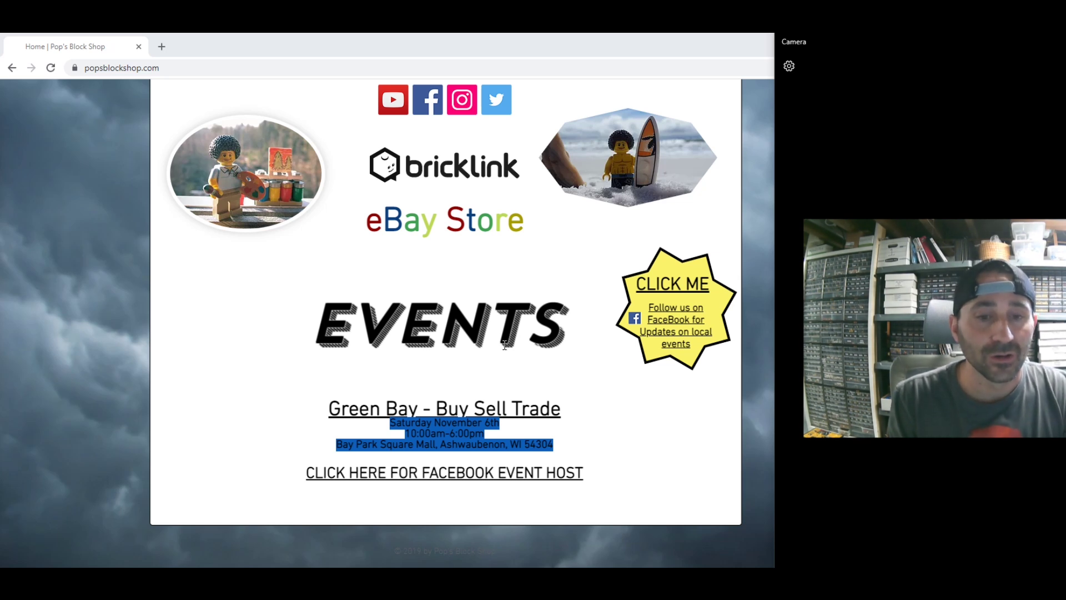
pyautogui.scroll(5, 449, 366)
pyautogui.scroll(-1, 447, 480)
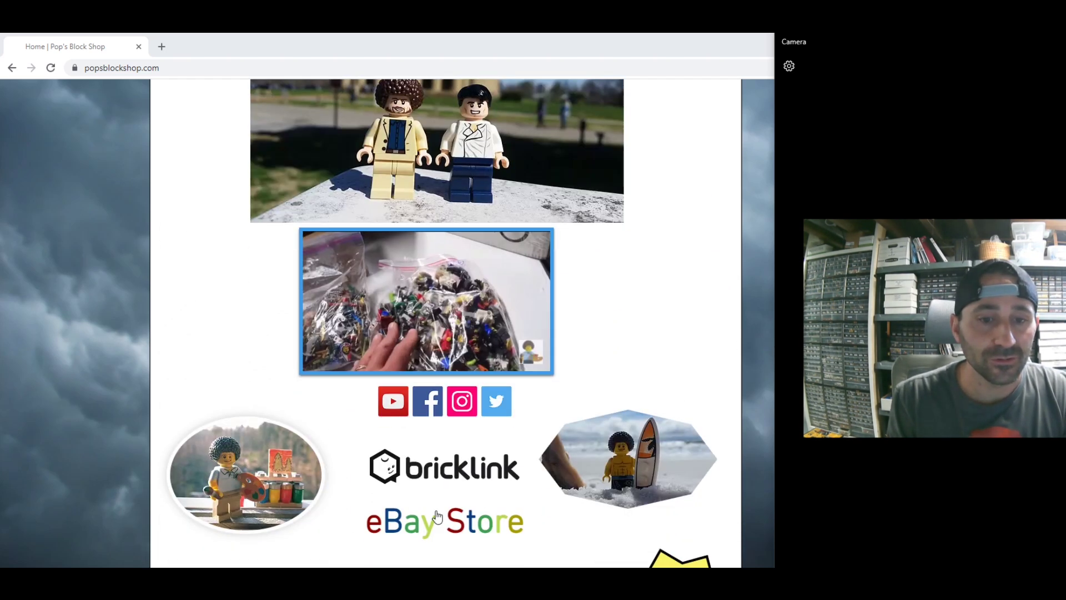
pyautogui.click(441, 475)
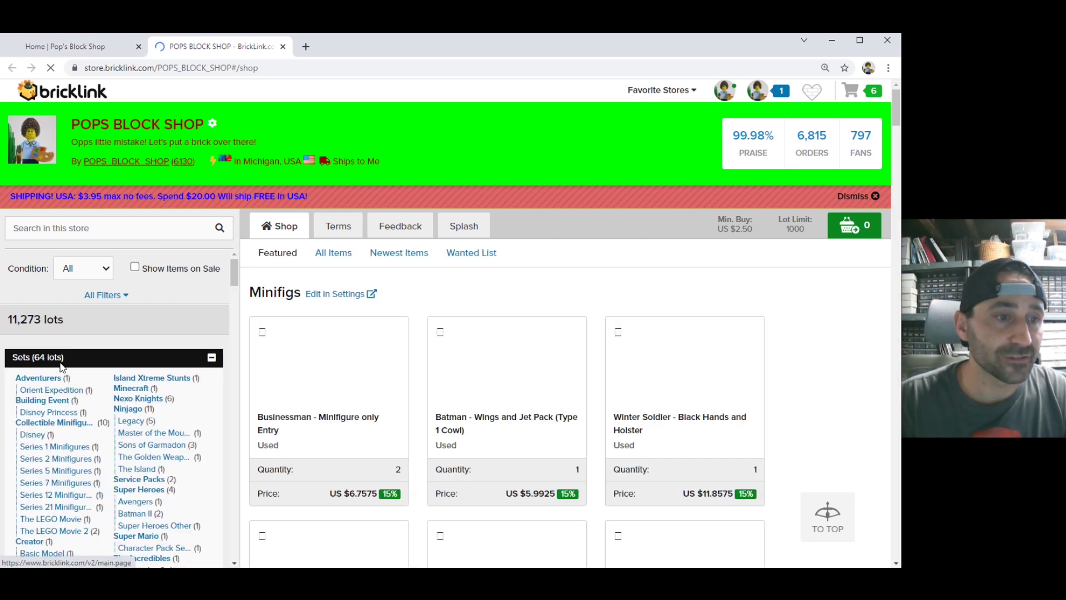
pyautogui.scroll(-10, 228, 389)
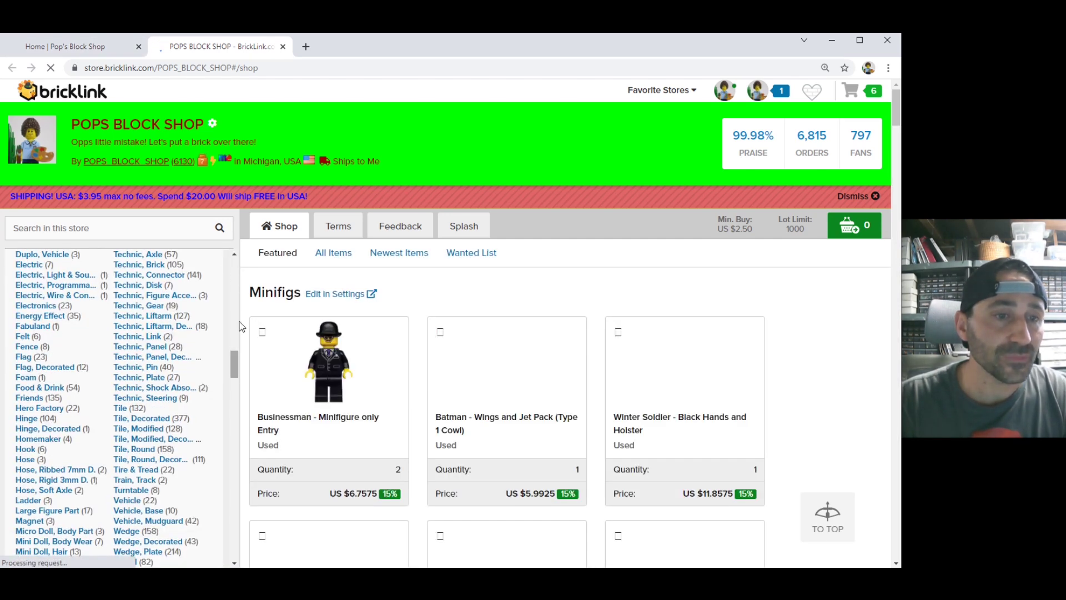
pyautogui.scroll(-5, 238, 550)
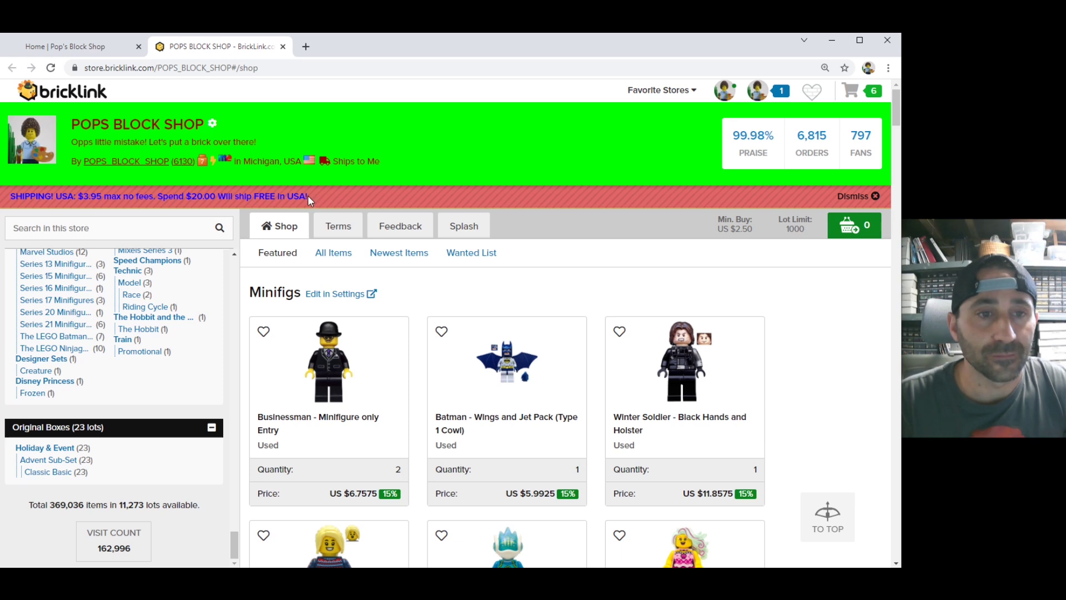
pyautogui.scroll(-2, 321, 317)
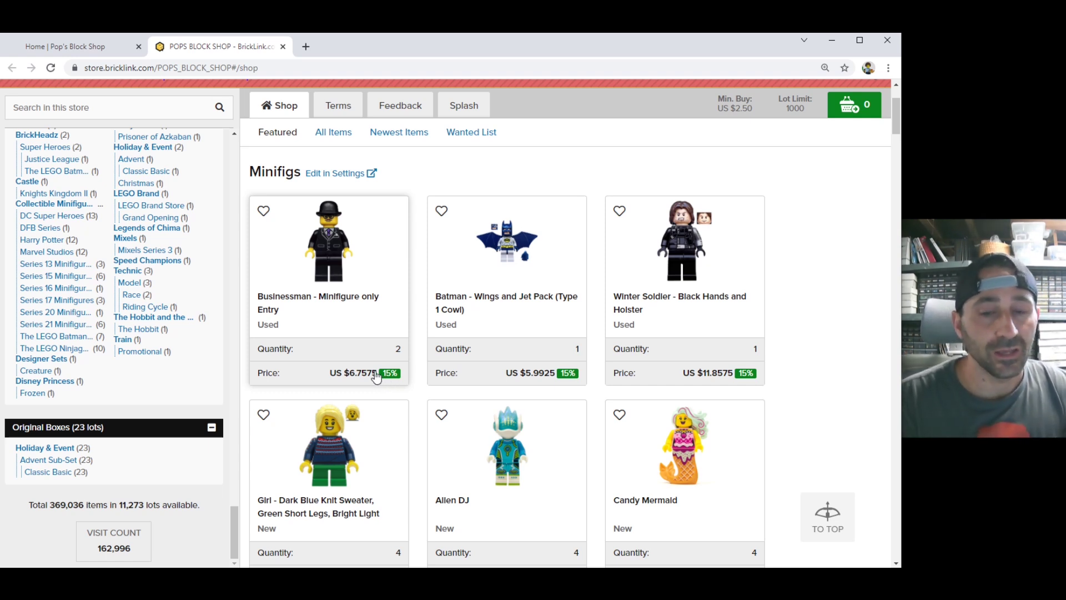
pyautogui.scroll(2, 362, 368)
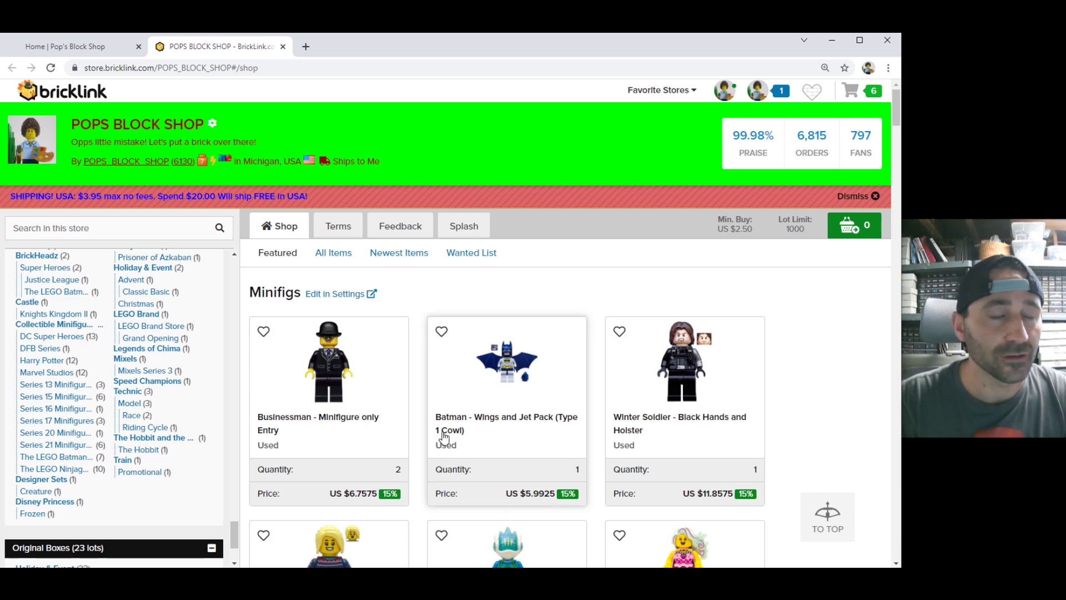
pyautogui.scroll(-2, 442, 453)
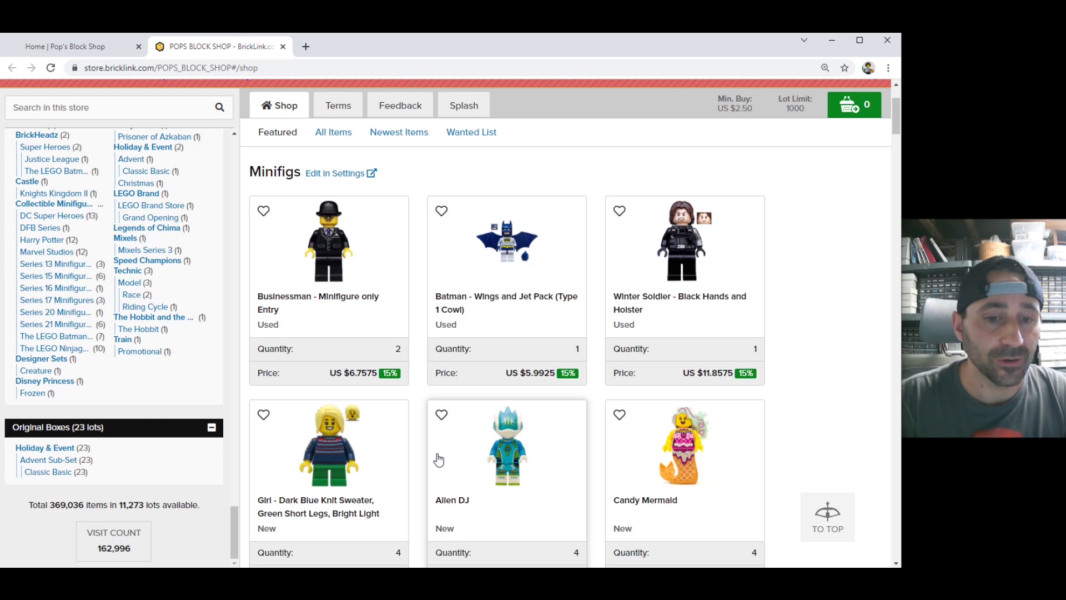
pyautogui.scroll(-7, 439, 460)
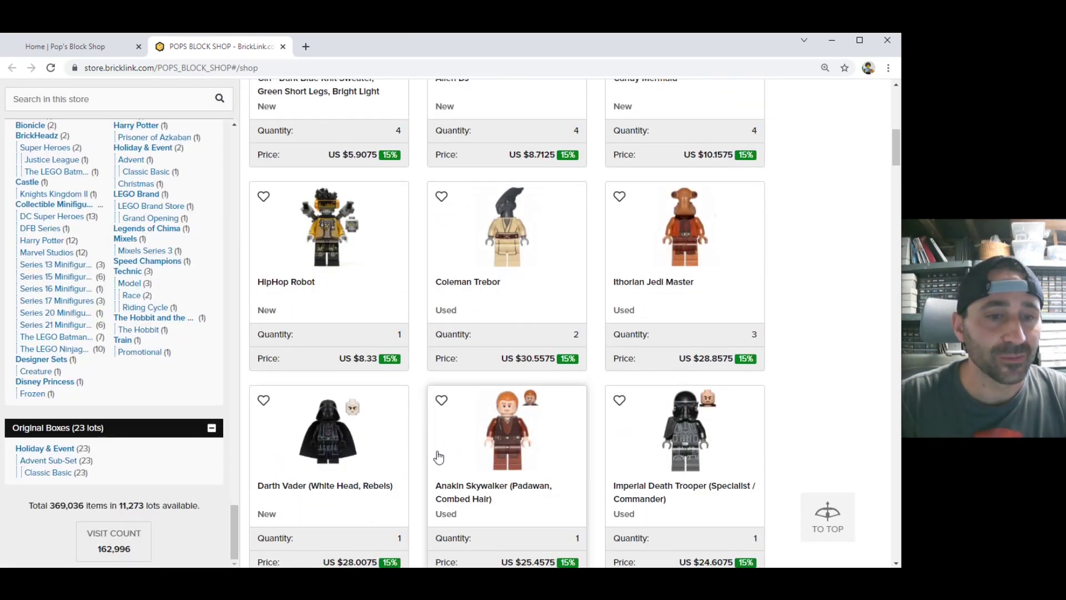
pyautogui.scroll(-4, 439, 457)
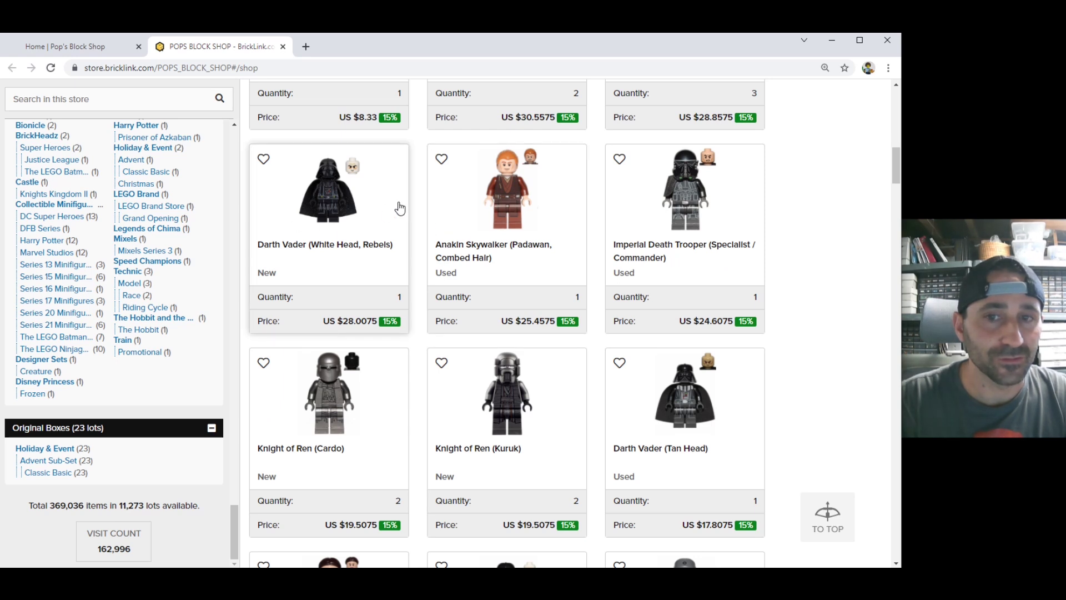
pyautogui.scroll(-5, 583, 302)
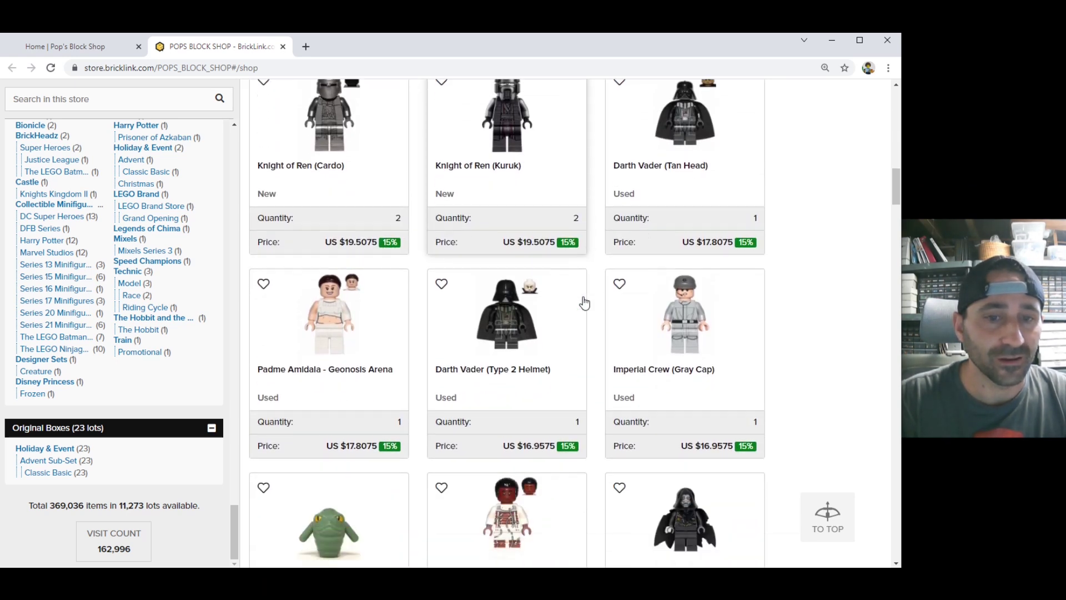
pyautogui.scroll(-2, 475, 345)
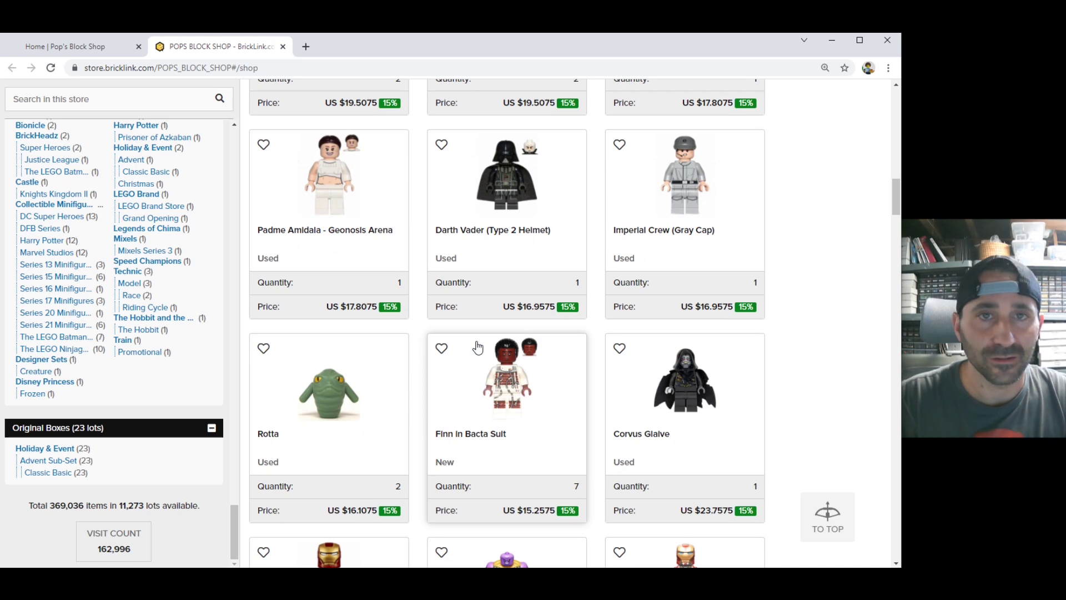
pyautogui.scroll(-2, 583, 333)
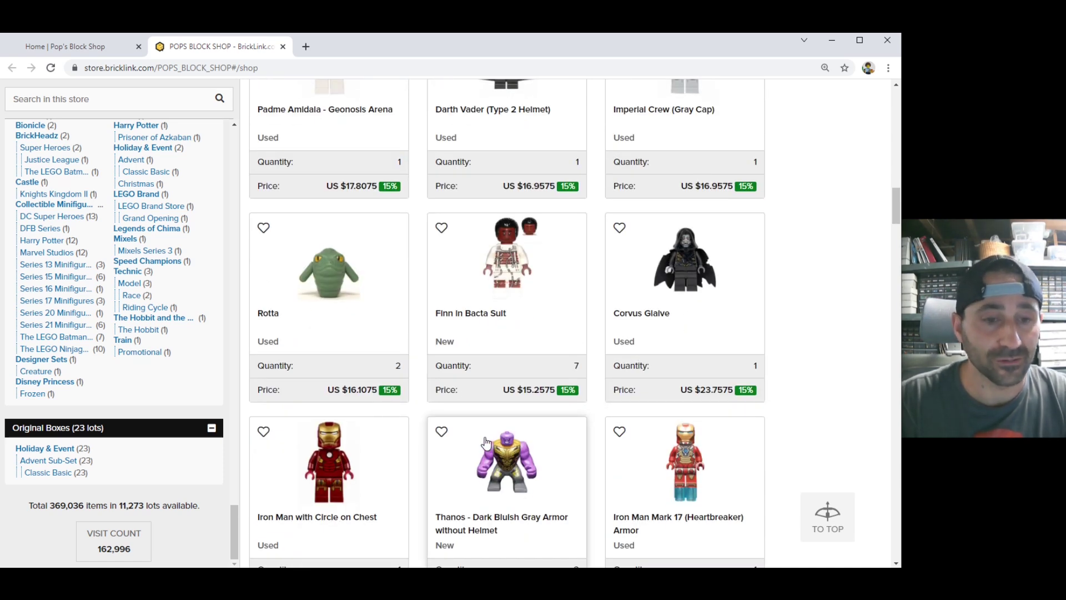
pyautogui.scroll(-6, 485, 443)
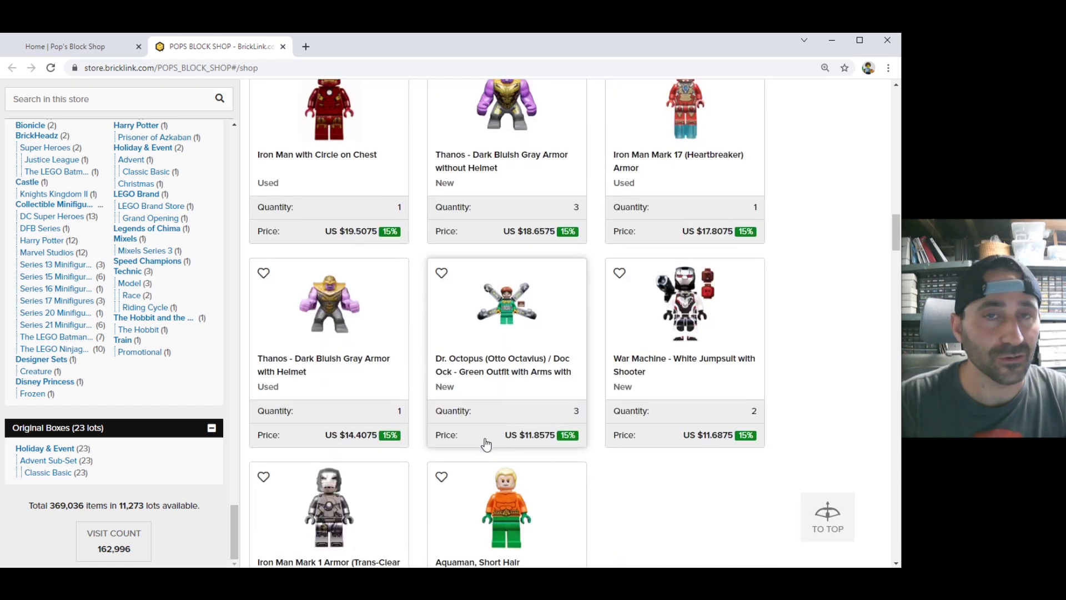
pyautogui.scroll(-2, 486, 443)
pyautogui.scroll(15, 486, 442)
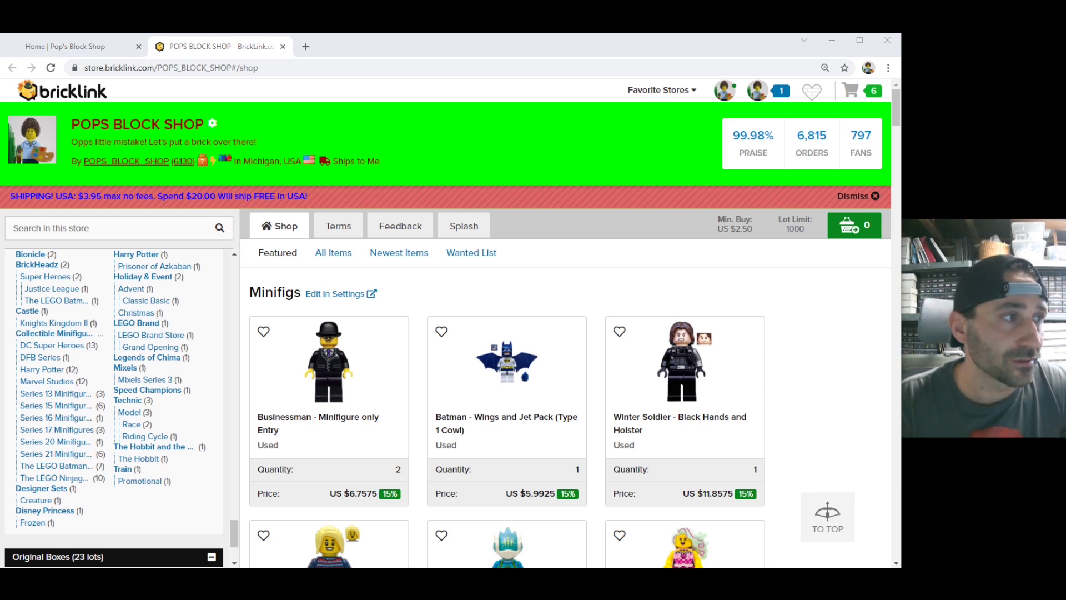
# Drag the EXPENSE REPORT 2021.ods window over Chrome to show its September sheet
pyautogui.moveTo(0, 44); pyautogui.dragTo(575, 49)
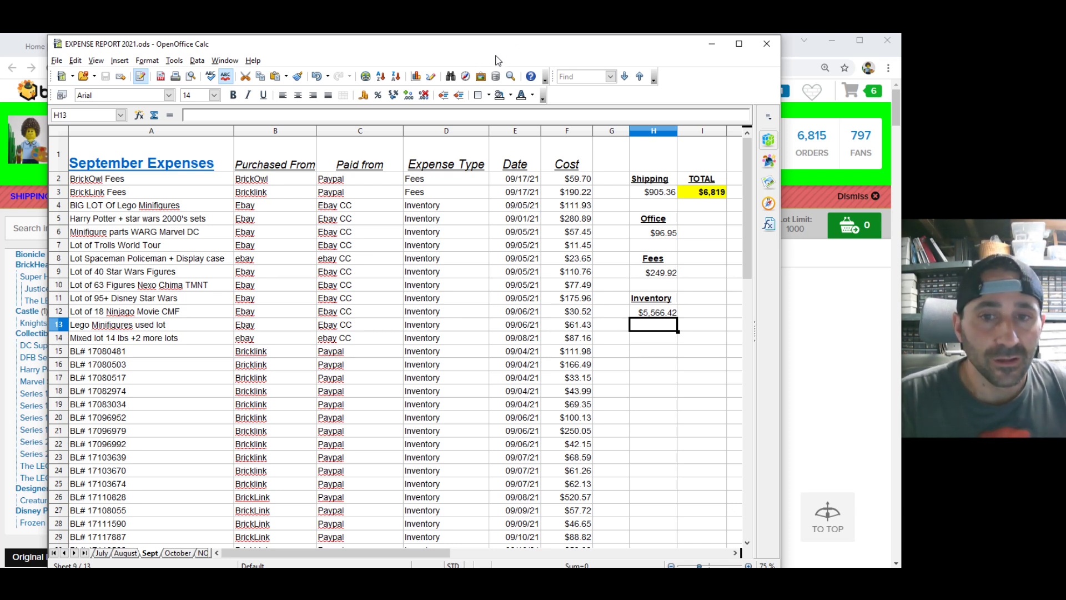
pyautogui.scroll(-1, 449, 246)
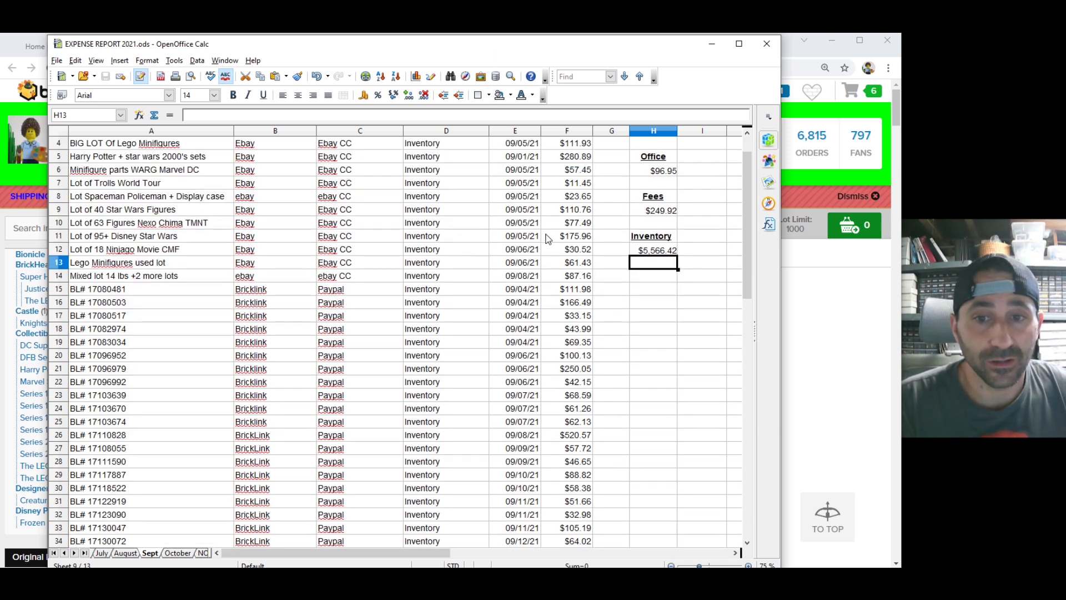
pyautogui.scroll(1, 544, 241)
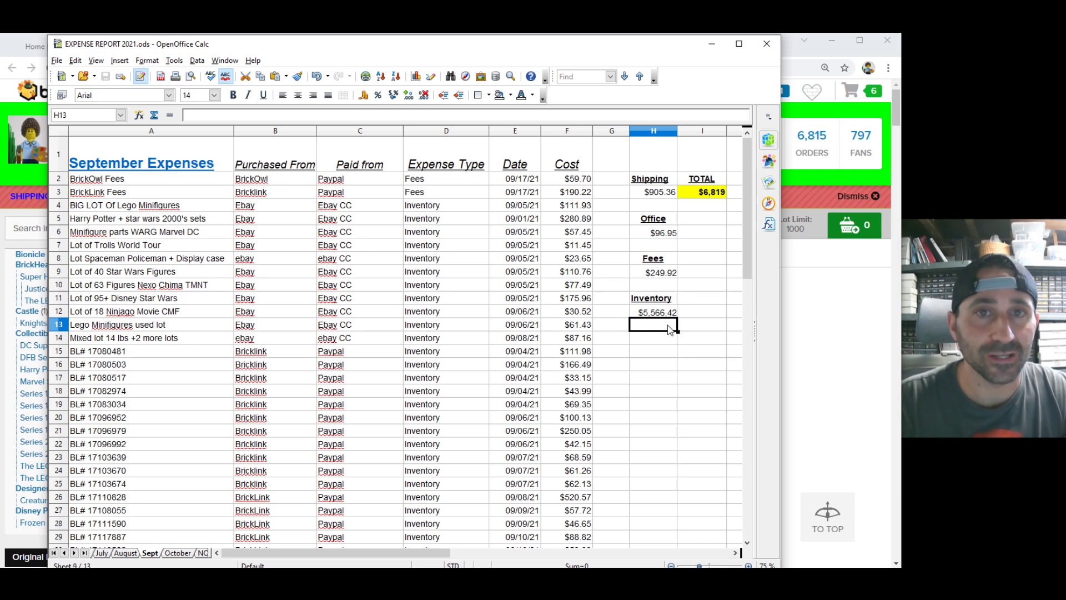
# Inspect the H12 Inventory total formula, then compare the August, September and October sheets
pyautogui.click(656, 314)
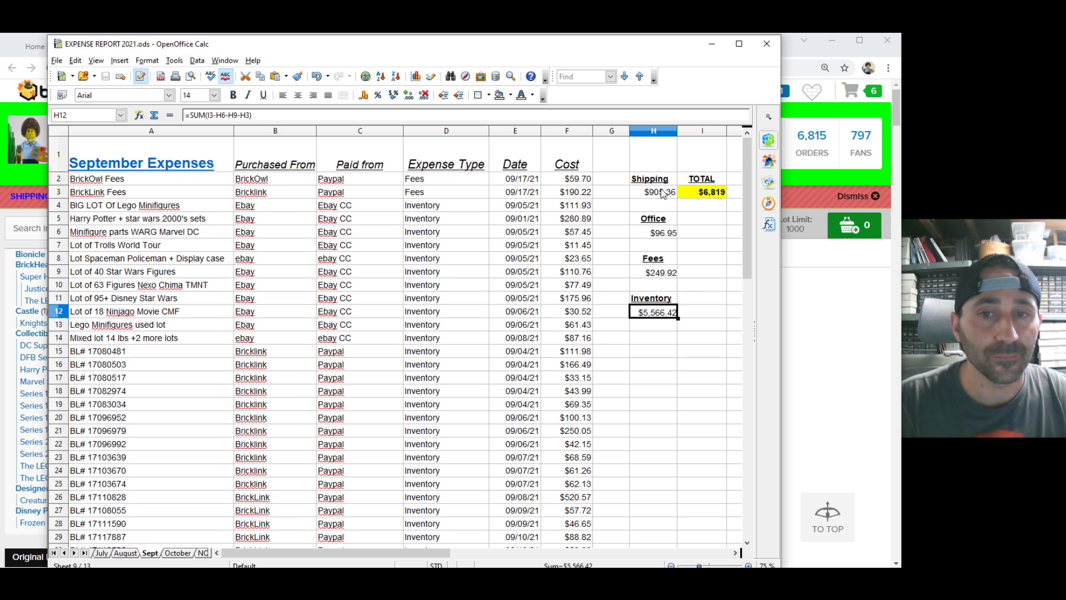
pyautogui.click(125, 553)
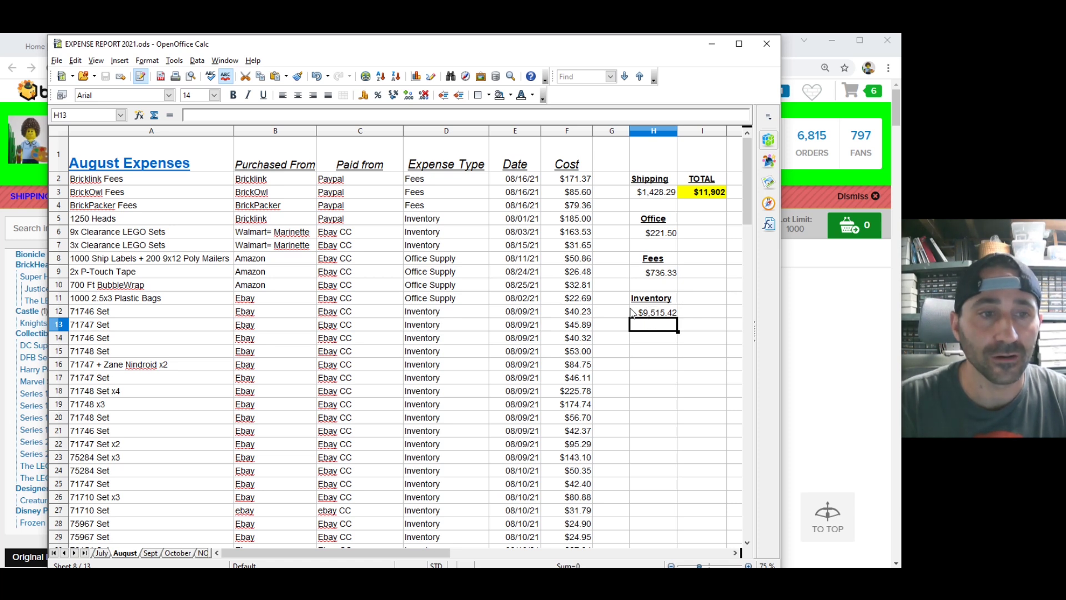
pyautogui.click(150, 553)
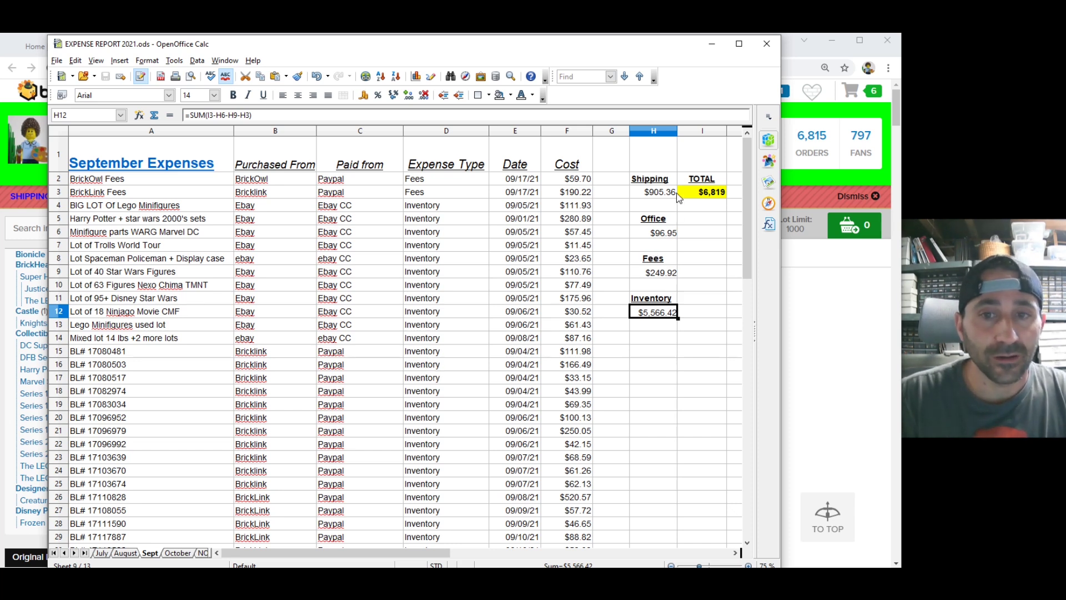
pyautogui.click(178, 554)
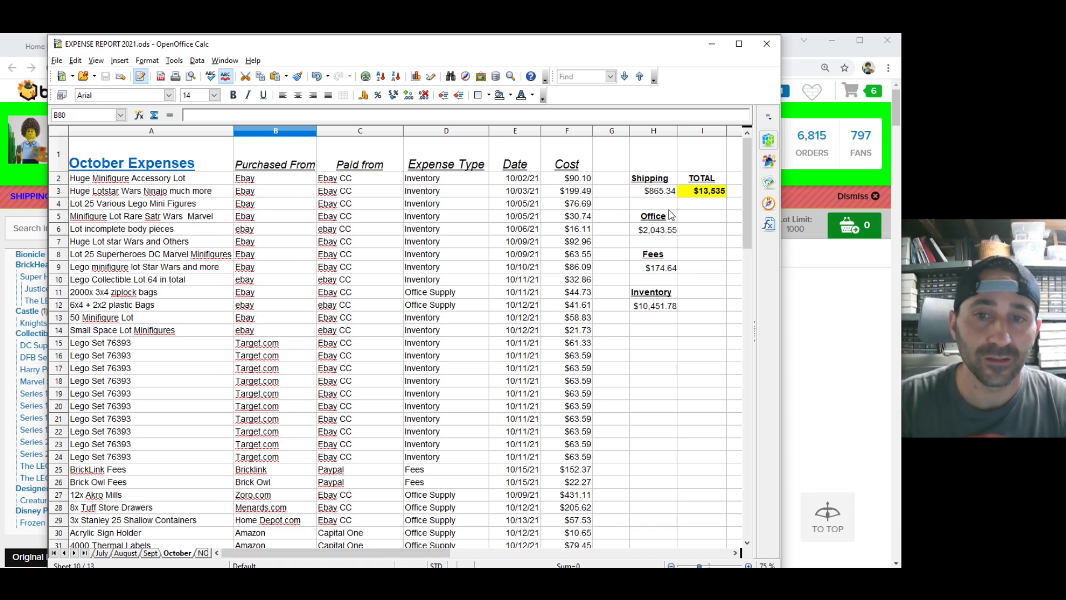
# Revisit August, then check the formula behind October's $2,043.55 Office total
pyautogui.click(125, 553)
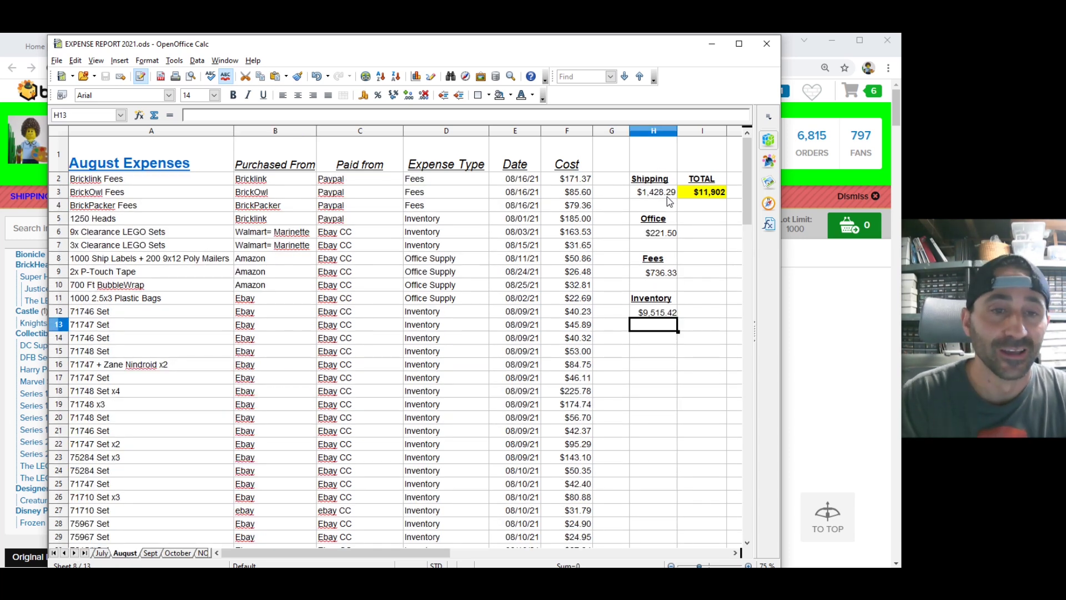
pyautogui.click(170, 553)
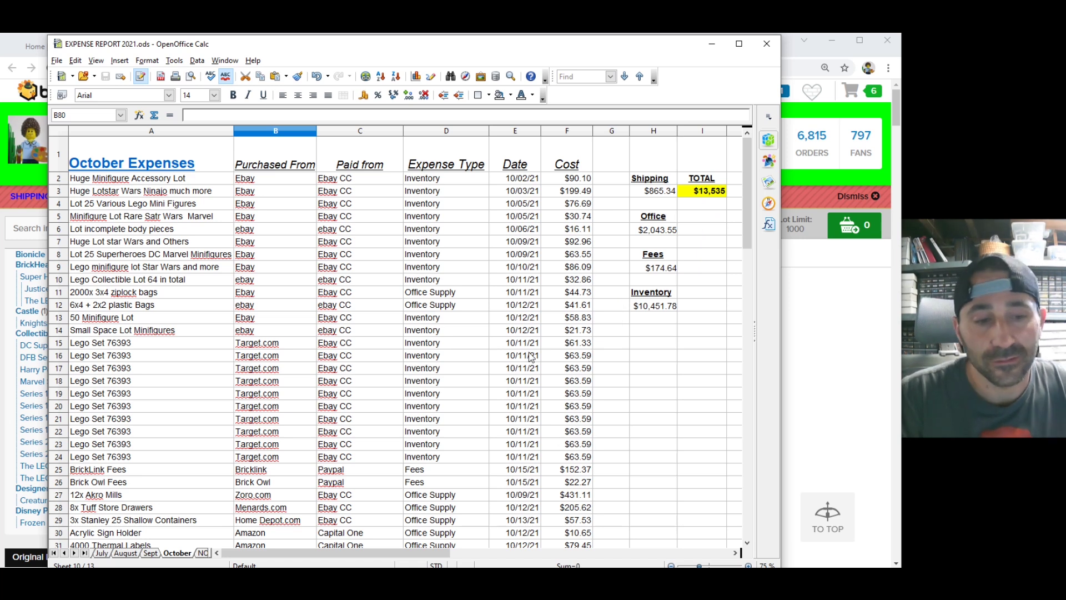
pyautogui.click(647, 231)
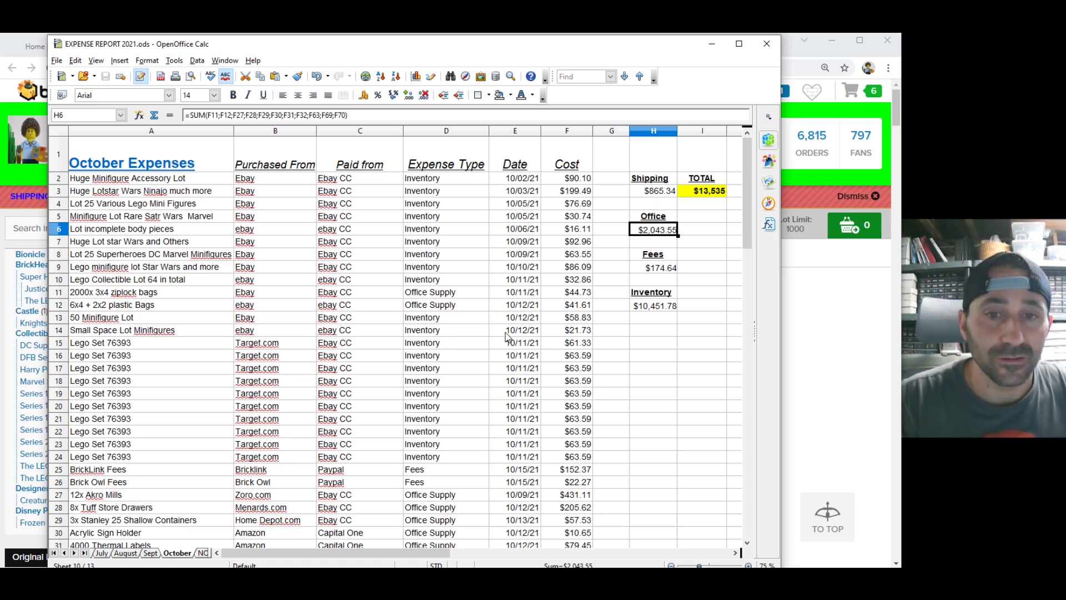
pyautogui.scroll(-7, 506, 336)
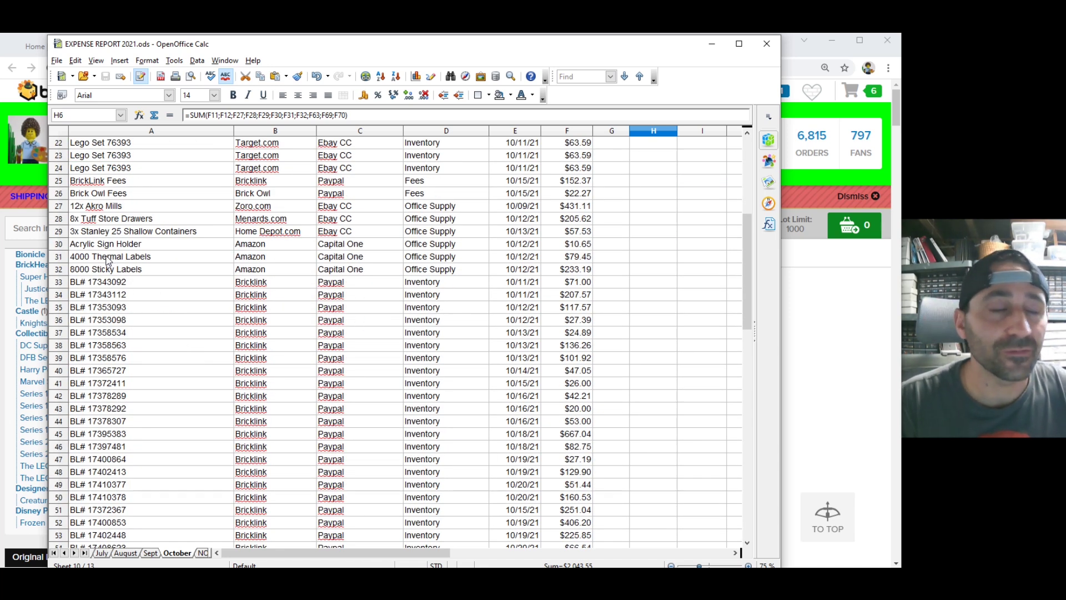
# Review the 4000 Thermal Labels ($79.45) and 8000 Sticky Labels ($233.19) expenses, then scroll down
pyautogui.click(108, 260)
pyautogui.click(122, 271)
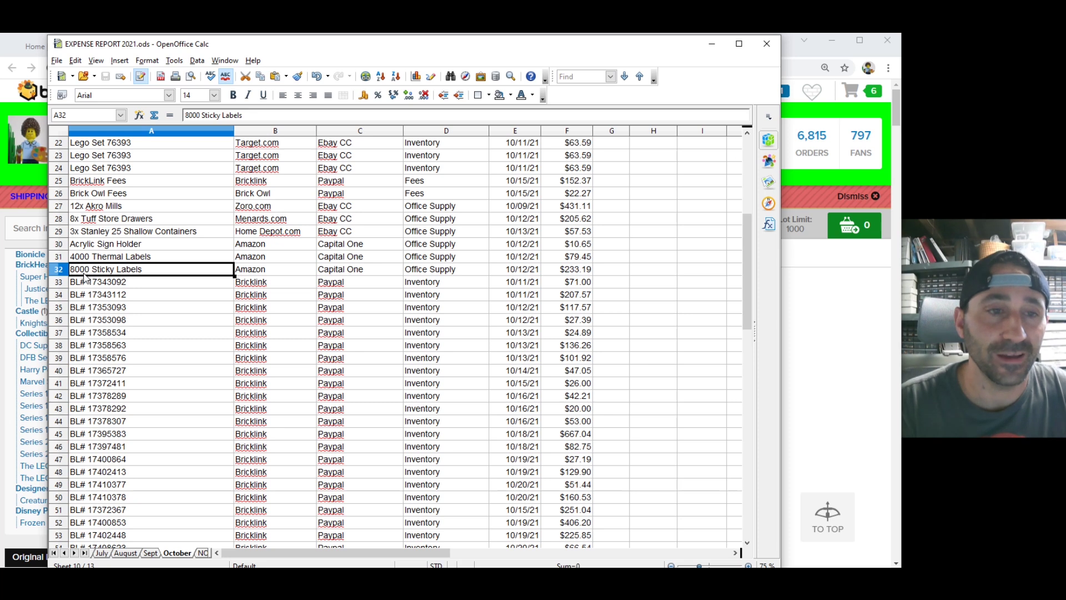
pyautogui.click(585, 272)
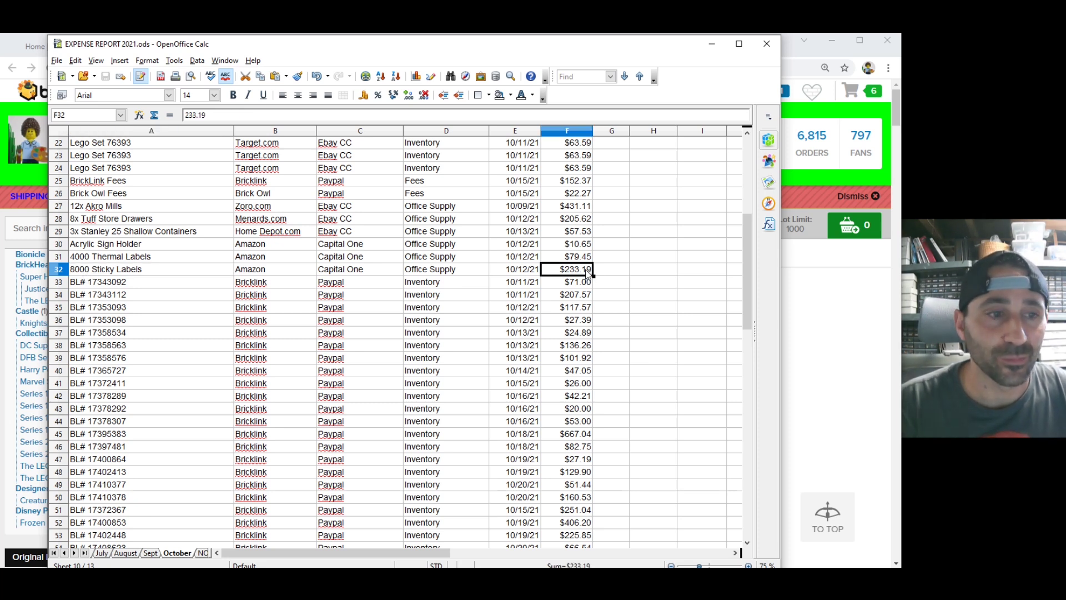
pyautogui.click(586, 256)
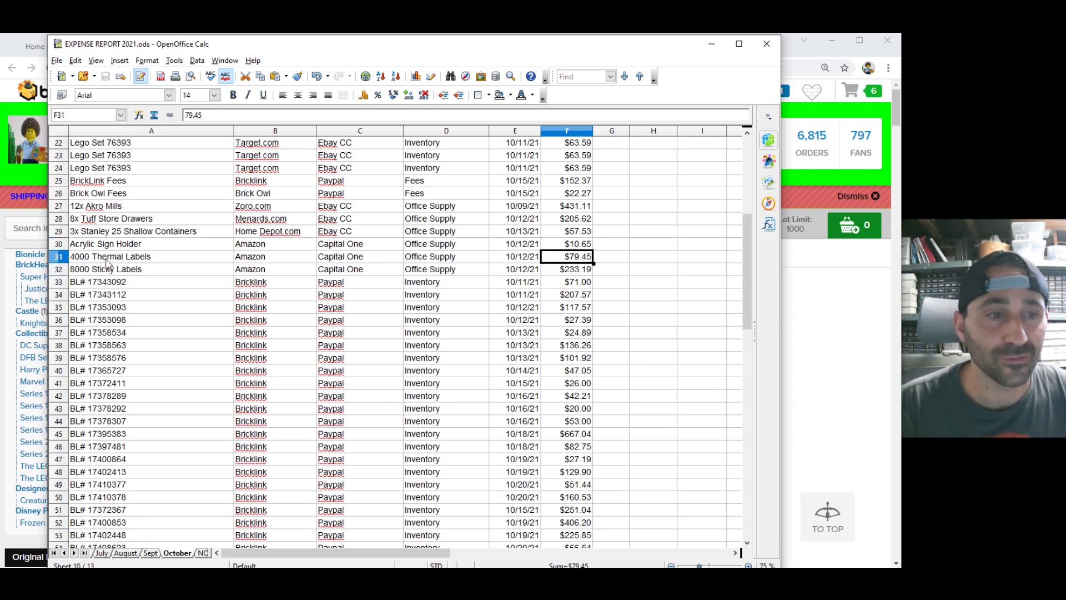
pyautogui.click(108, 258)
pyautogui.click(104, 272)
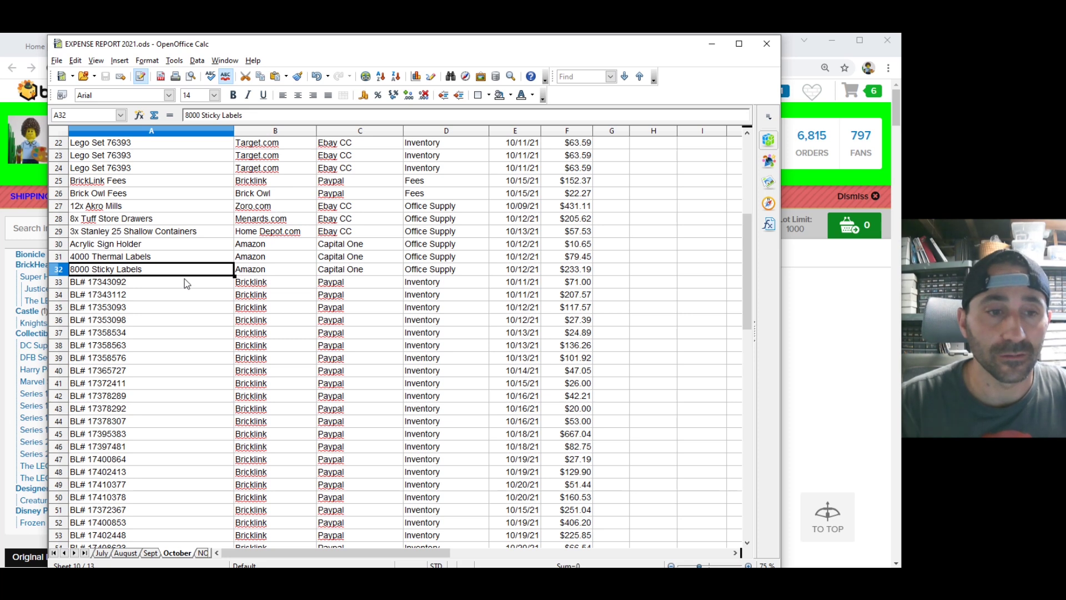
pyautogui.scroll(-3, 187, 283)
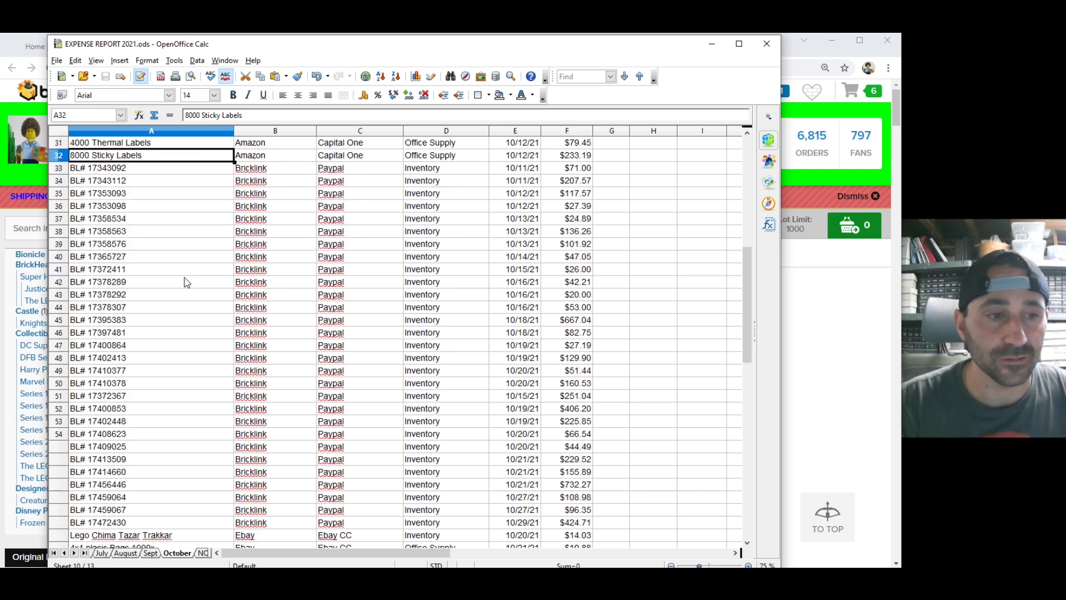
pyautogui.scroll(-1, 187, 282)
pyautogui.scroll(-1, 187, 277)
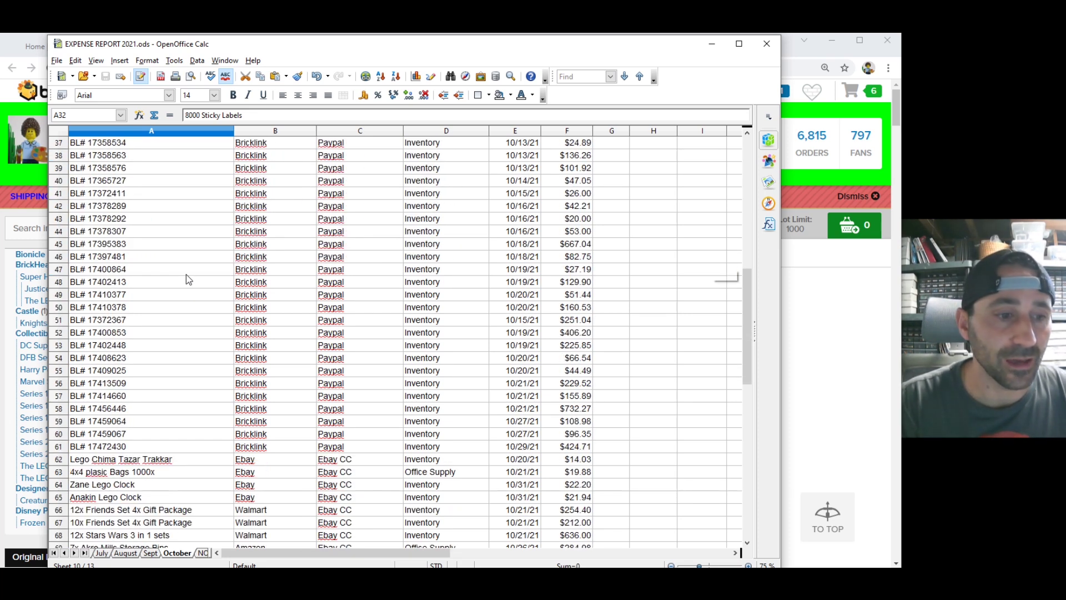
pyautogui.scroll(-1, 188, 278)
pyautogui.scroll(-1, 186, 278)
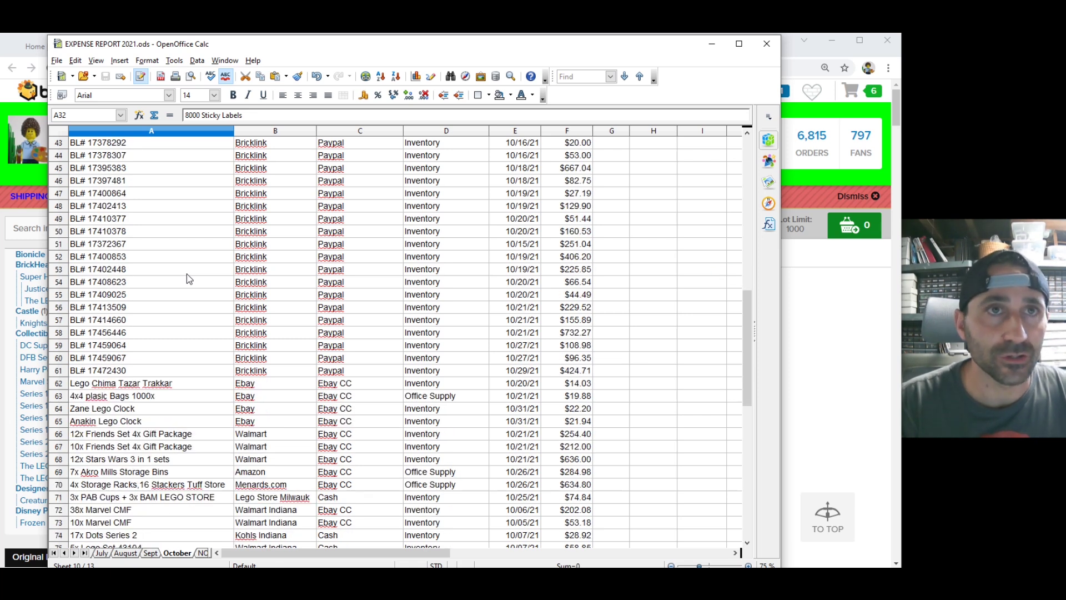
pyautogui.scroll(-1, 186, 272)
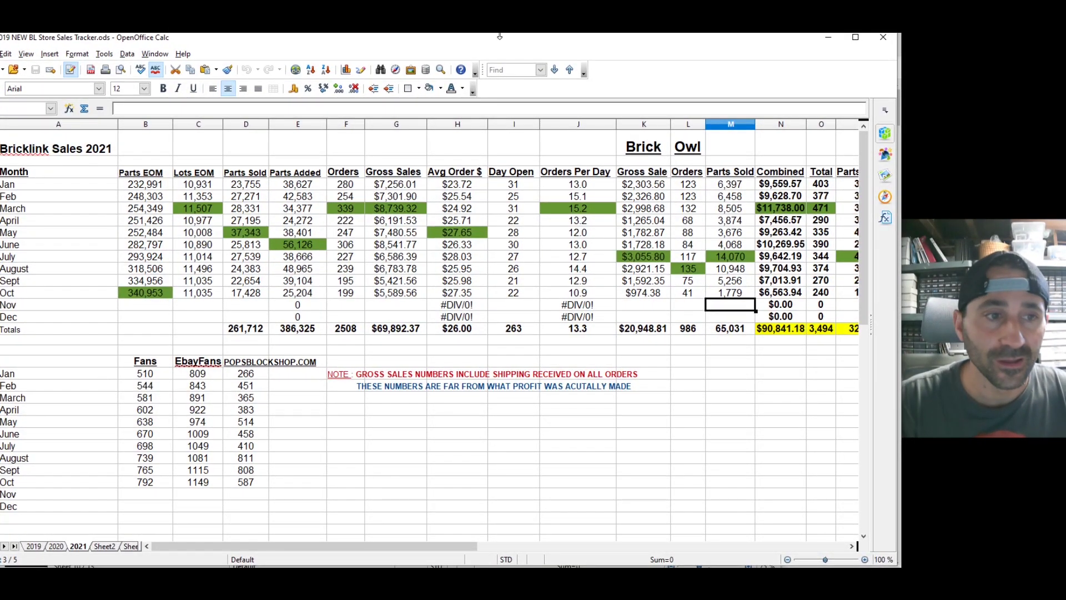
pyautogui.click(1, 293)
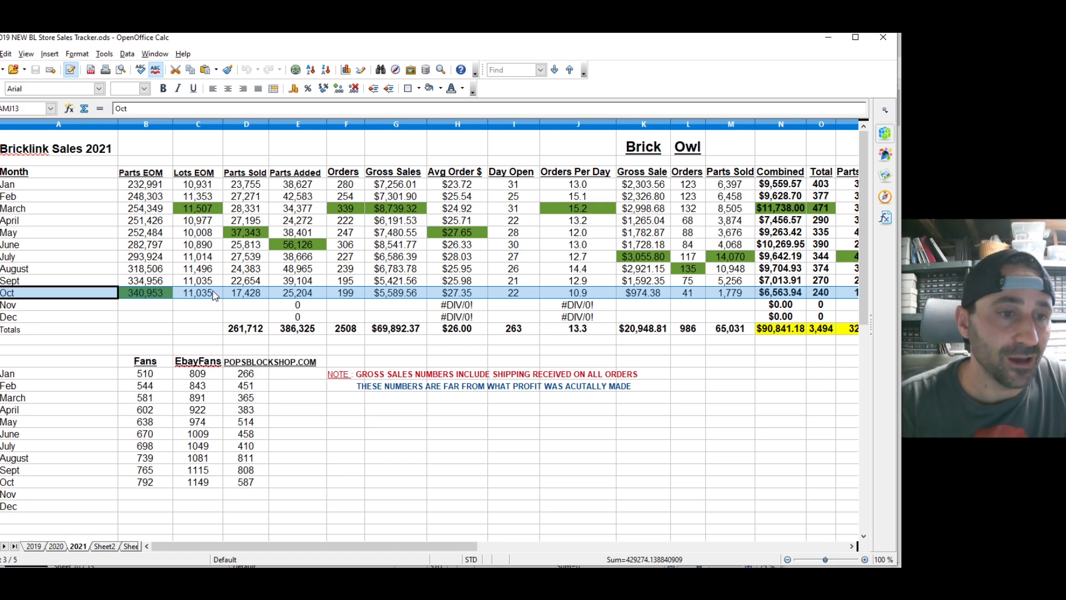
pyautogui.click(206, 297)
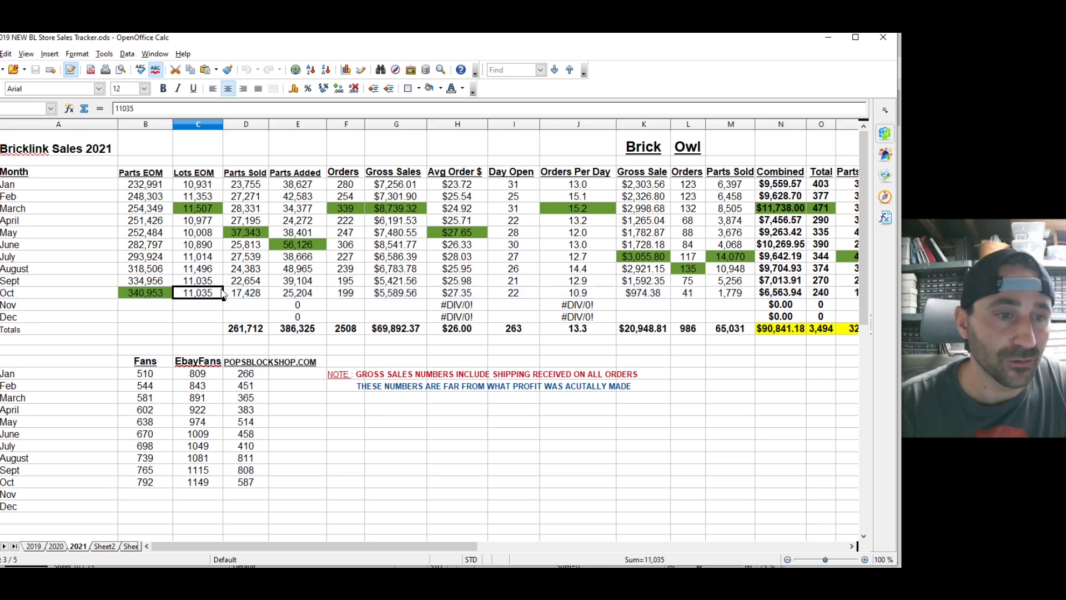
pyautogui.click(206, 283)
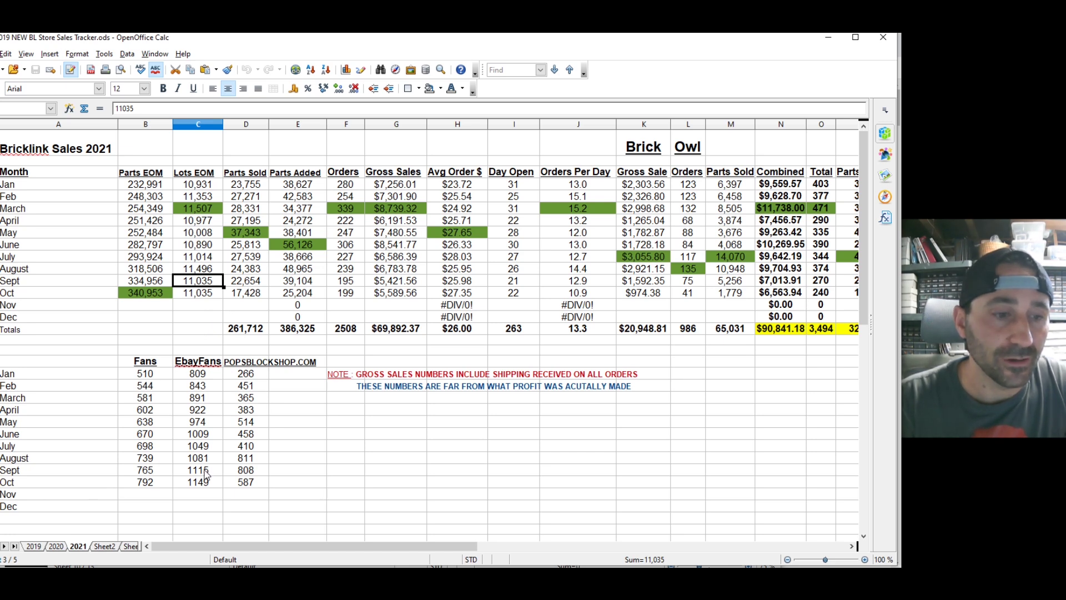
pyautogui.click(246, 296)
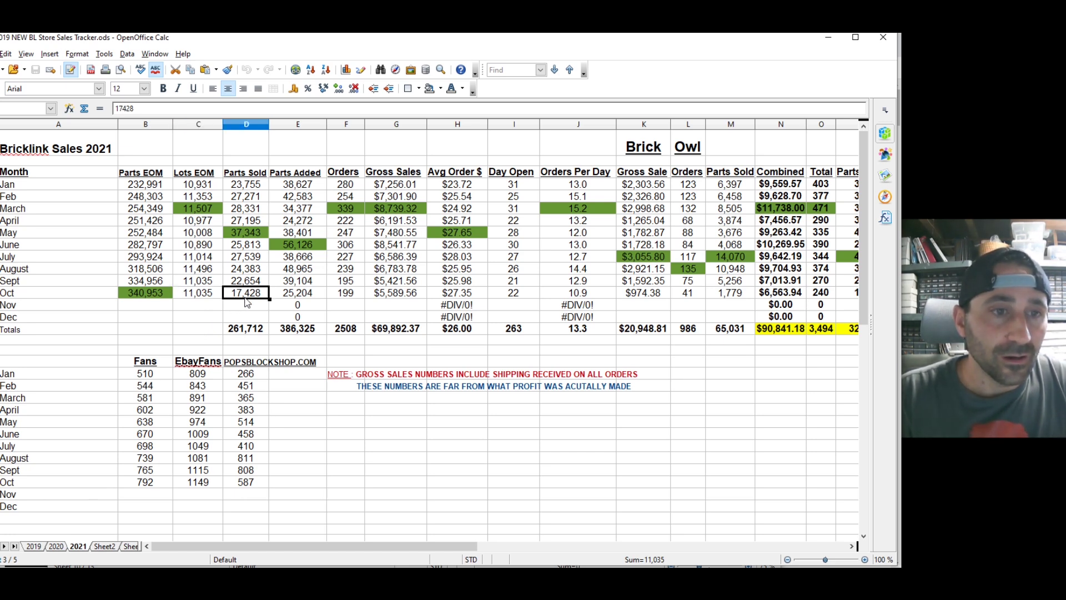
pyautogui.click(262, 272)
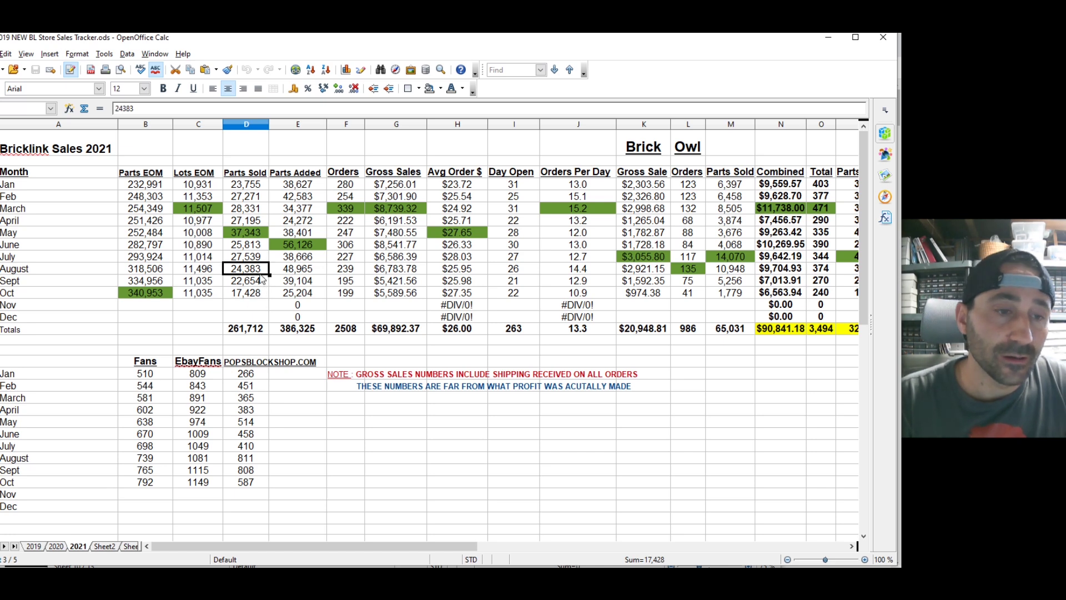
pyautogui.click(143, 286)
pyautogui.click(254, 283)
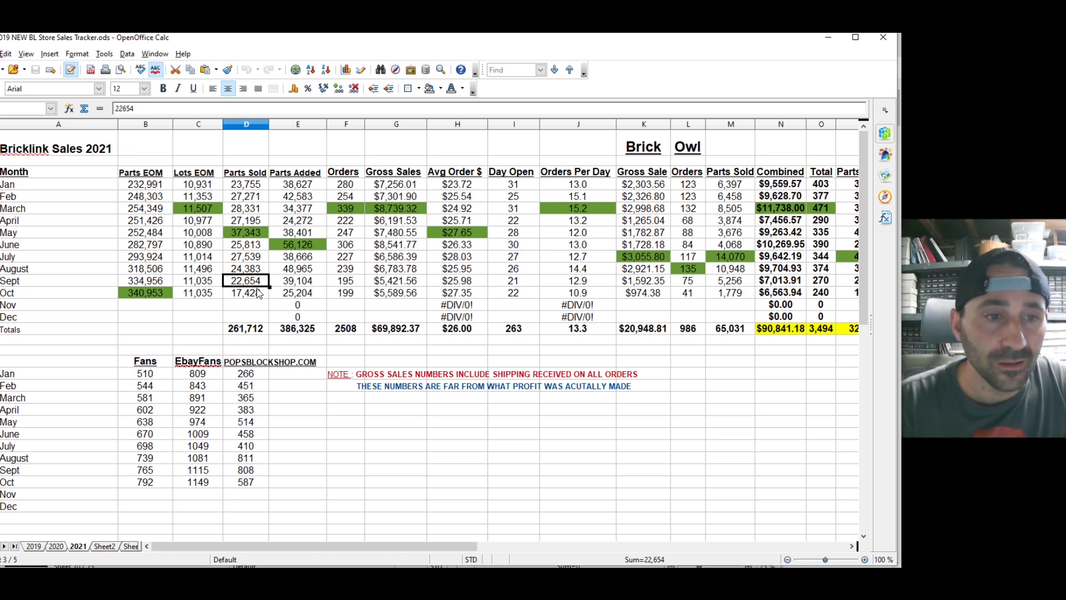
pyautogui.click(254, 294)
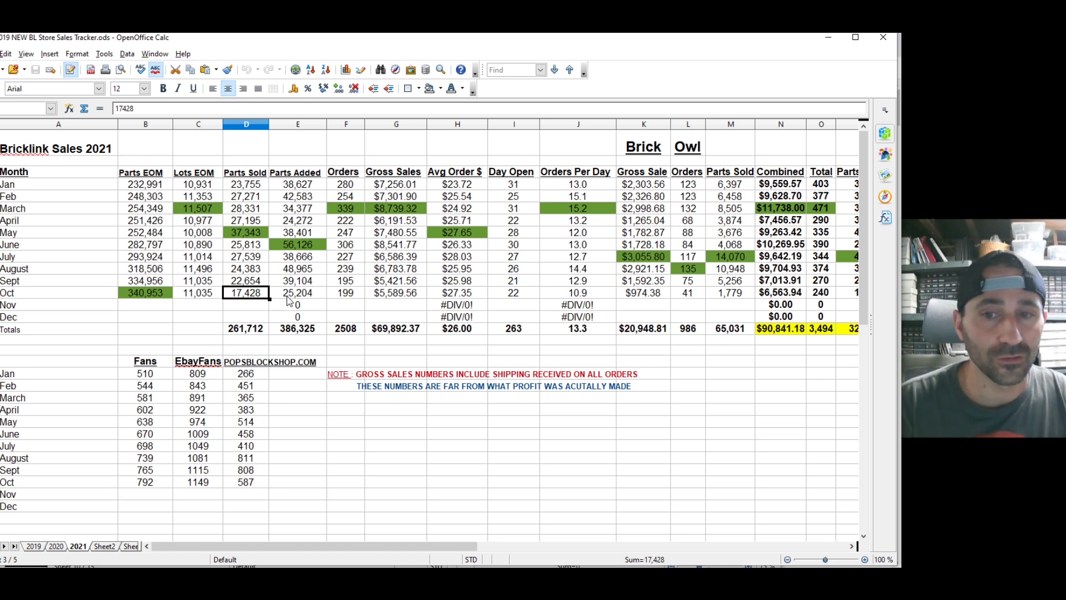
pyautogui.click(655, 294)
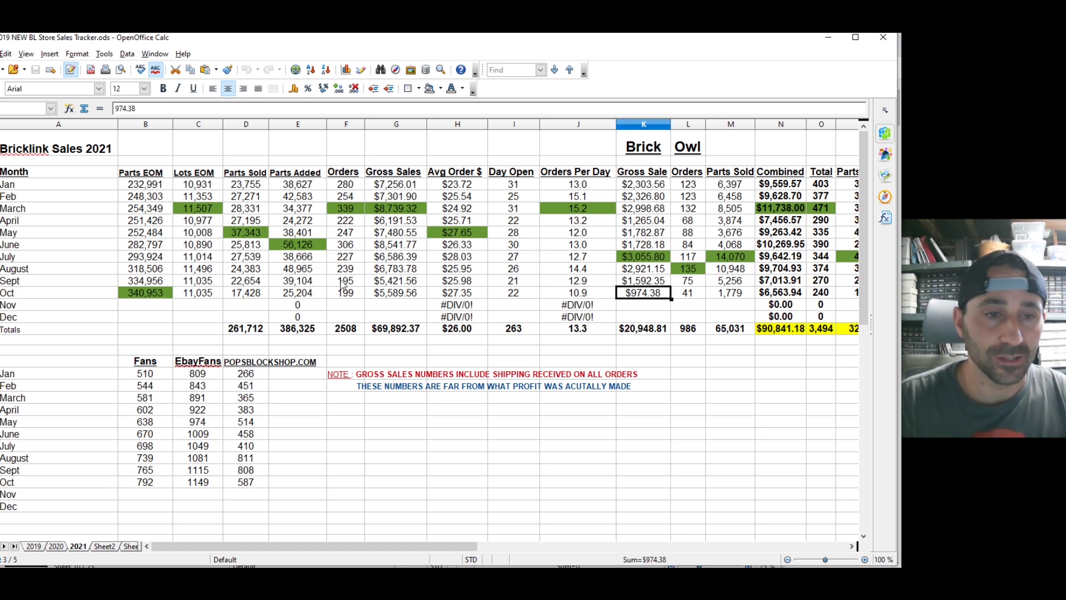
pyautogui.click(301, 296)
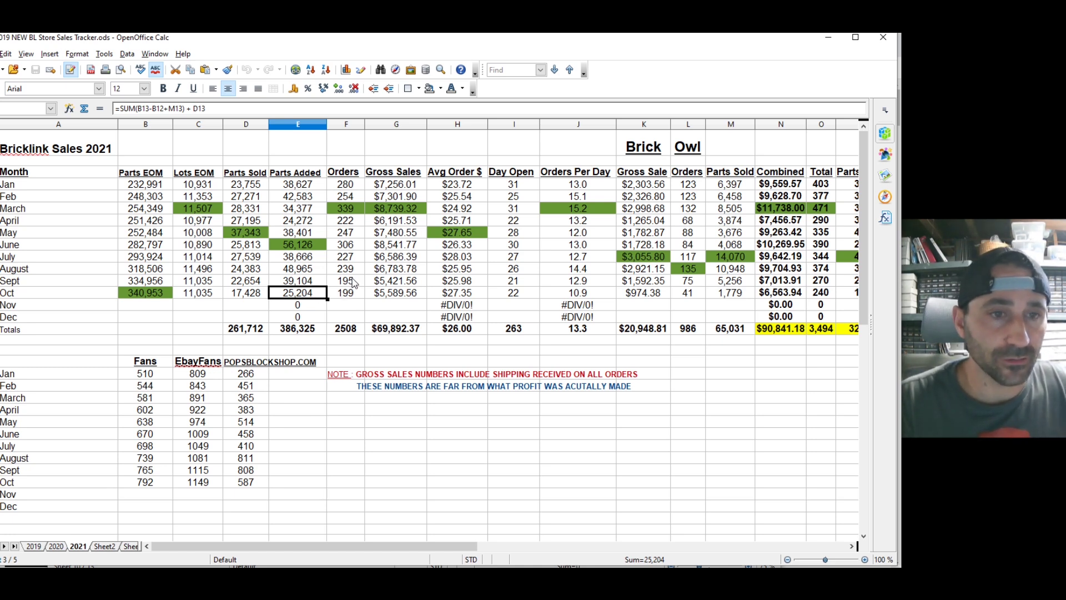
pyautogui.click(354, 283)
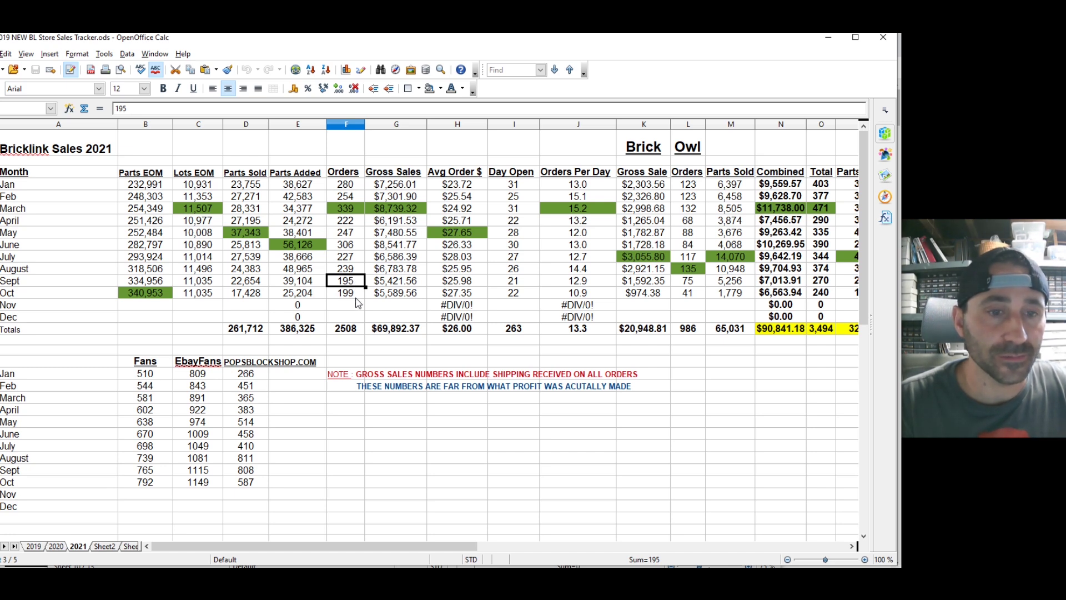
pyautogui.click(357, 299)
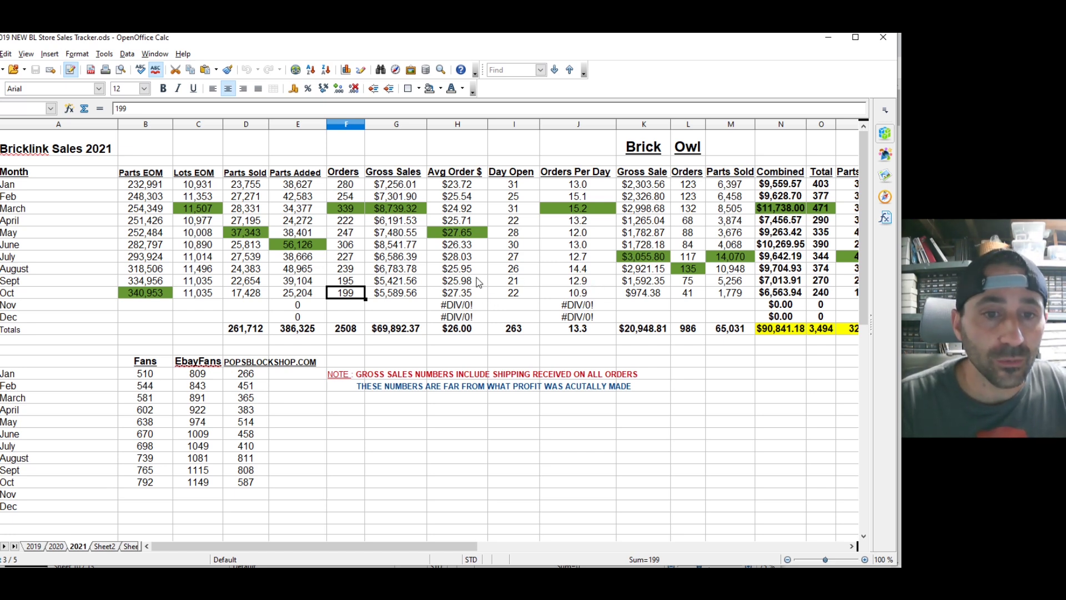
pyautogui.click(464, 295)
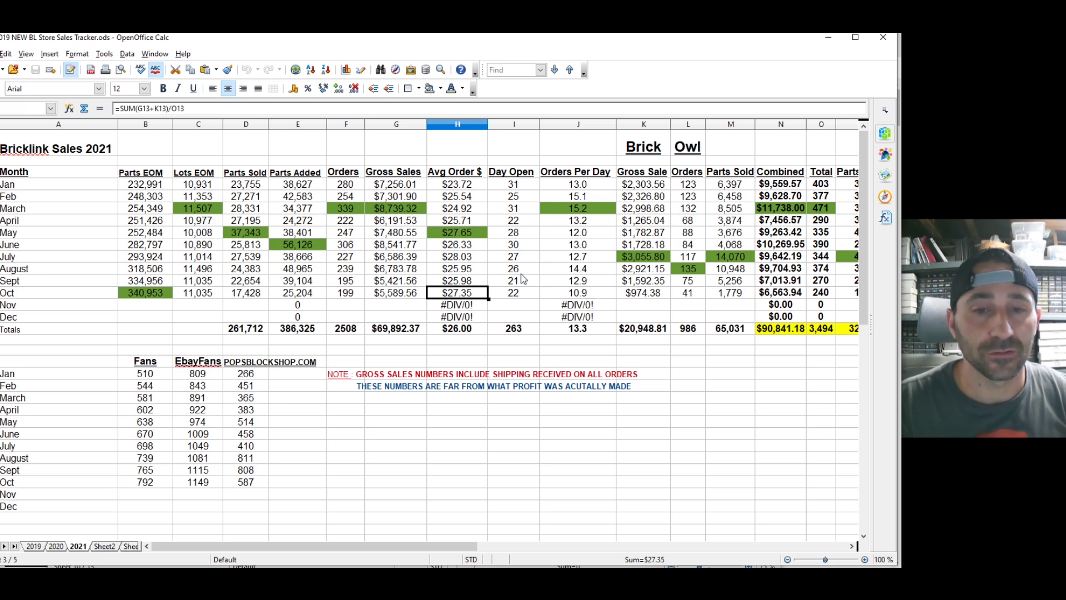
pyautogui.click(581, 294)
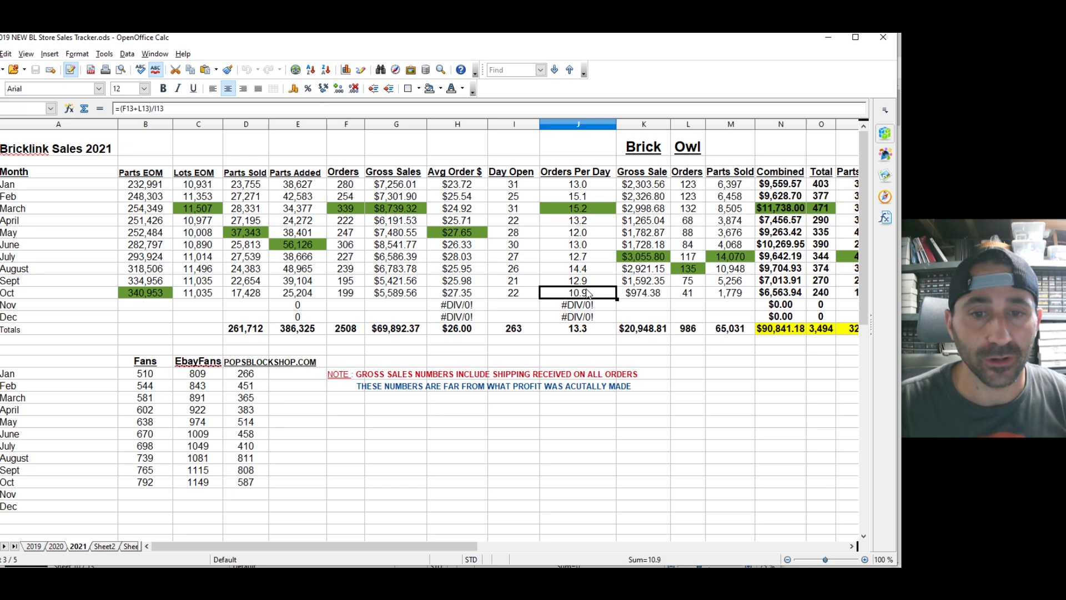
pyautogui.click(694, 292)
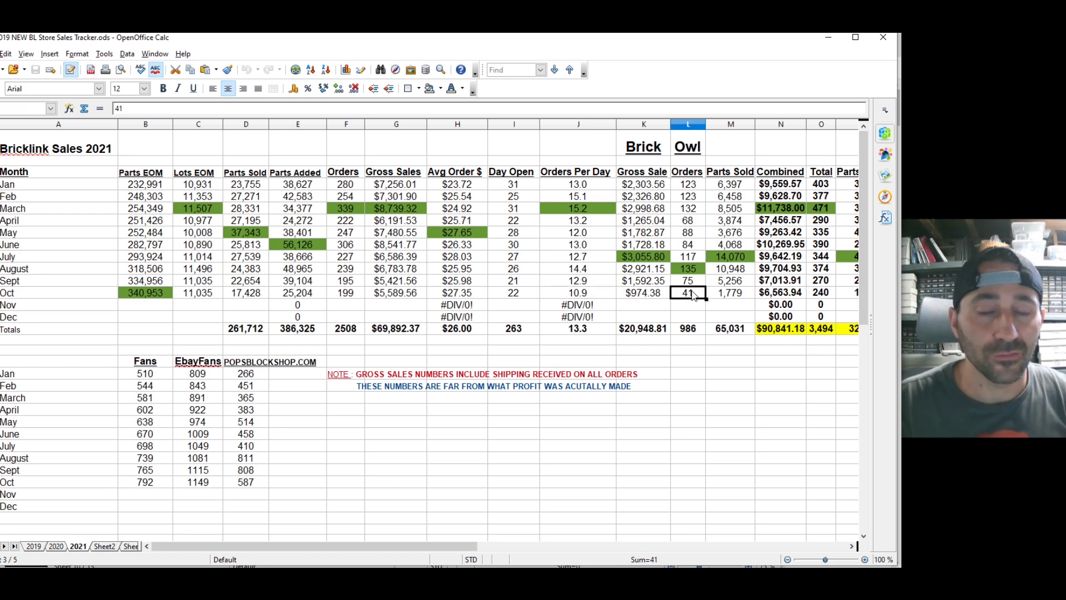
pyautogui.click(694, 286)
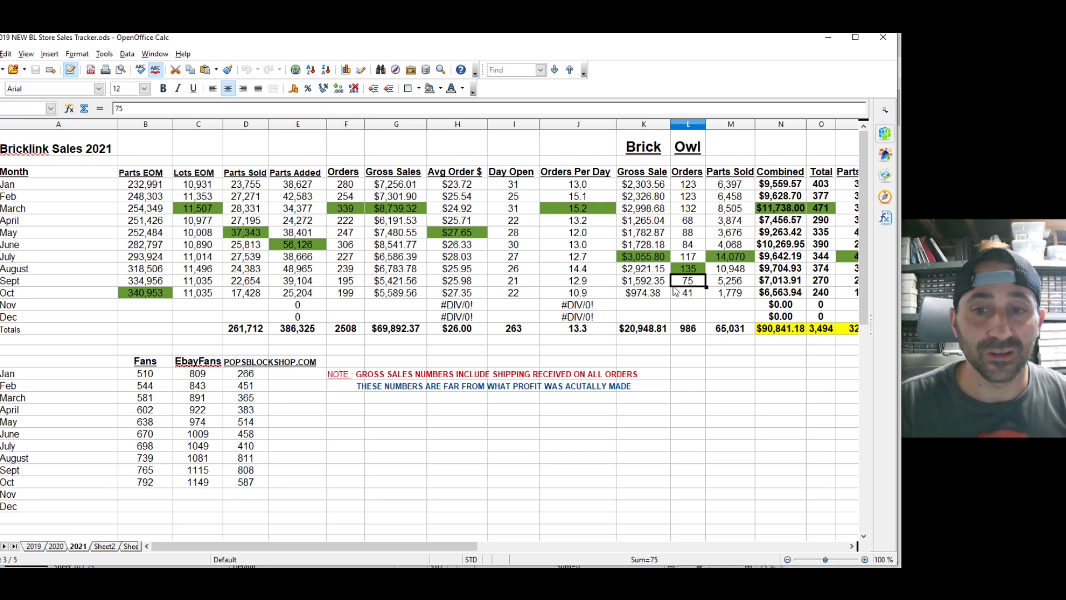
pyautogui.click(657, 282)
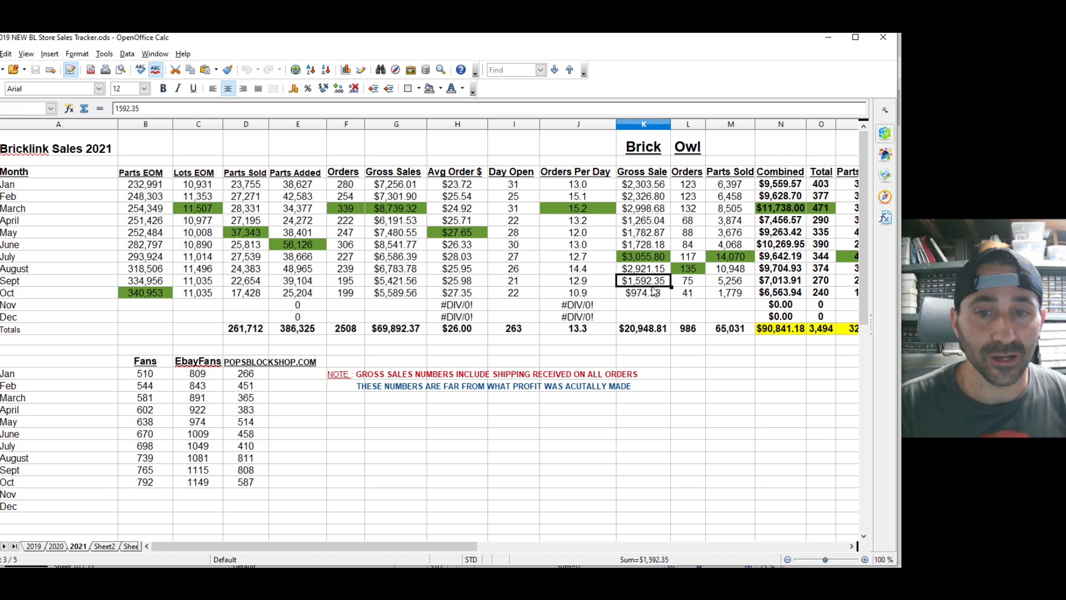
pyautogui.click(650, 292)
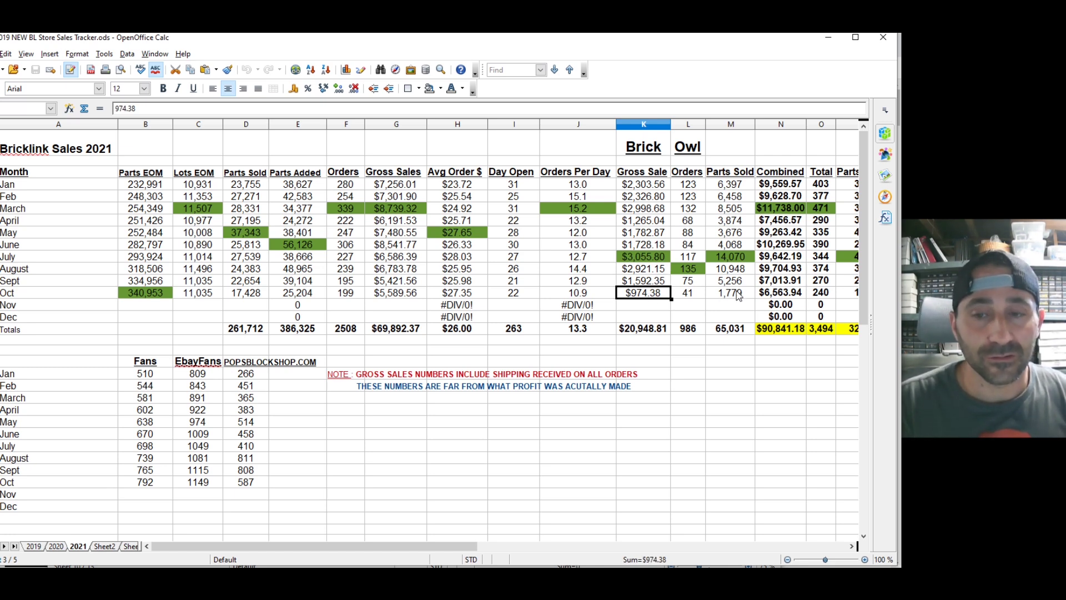
pyautogui.click(795, 282)
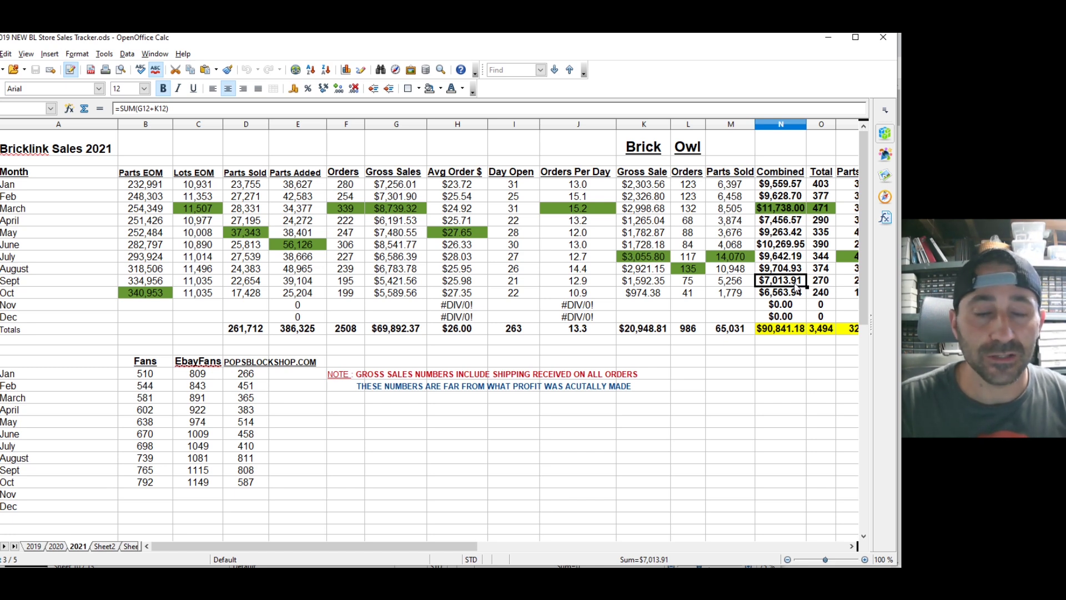
pyautogui.click(794, 296)
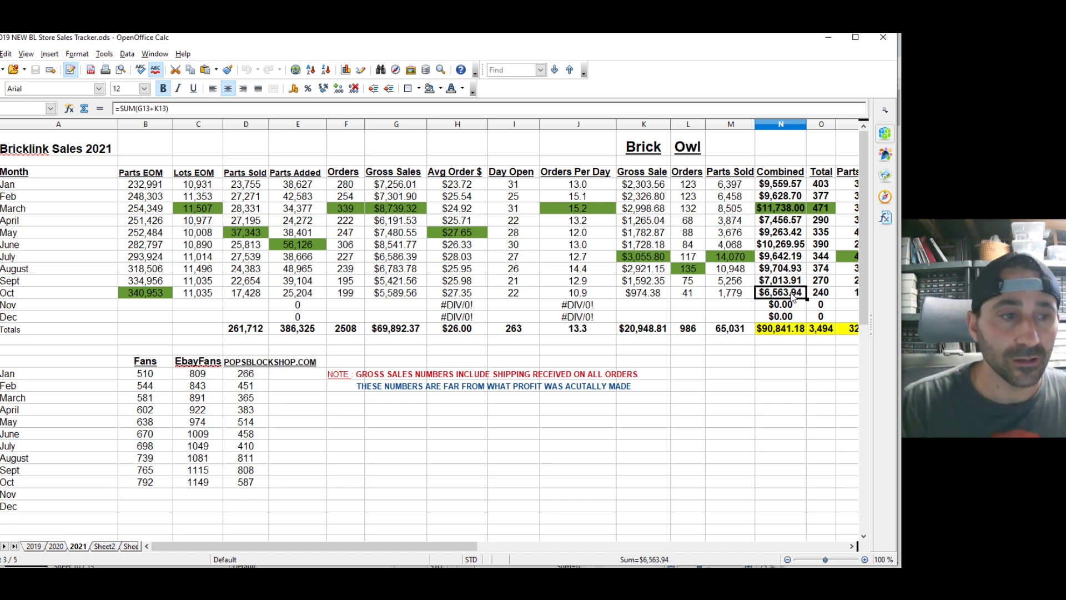
pyautogui.click(792, 308)
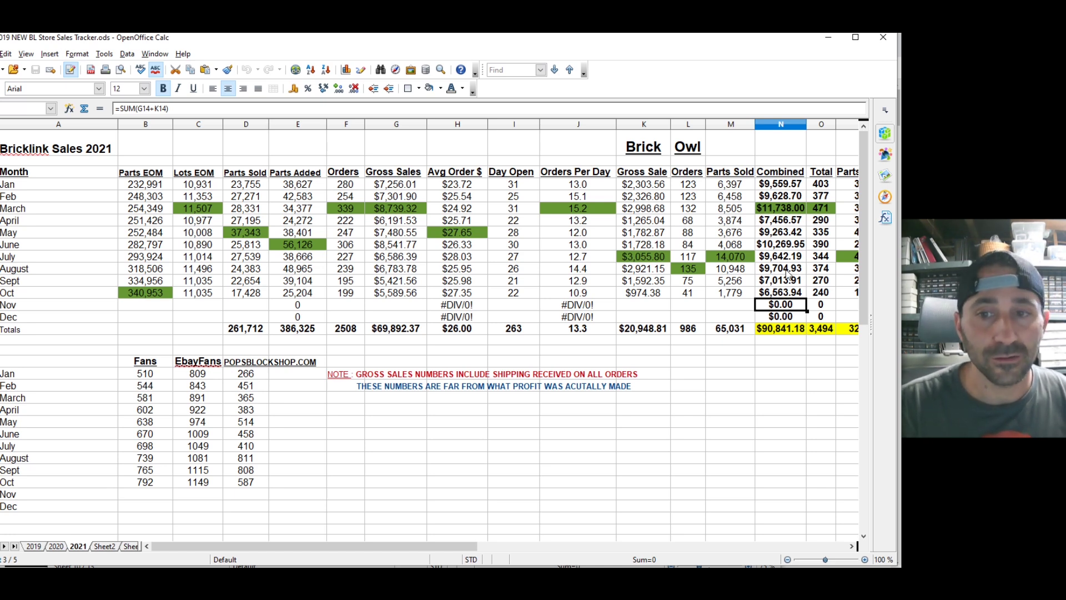
pyautogui.click(789, 244)
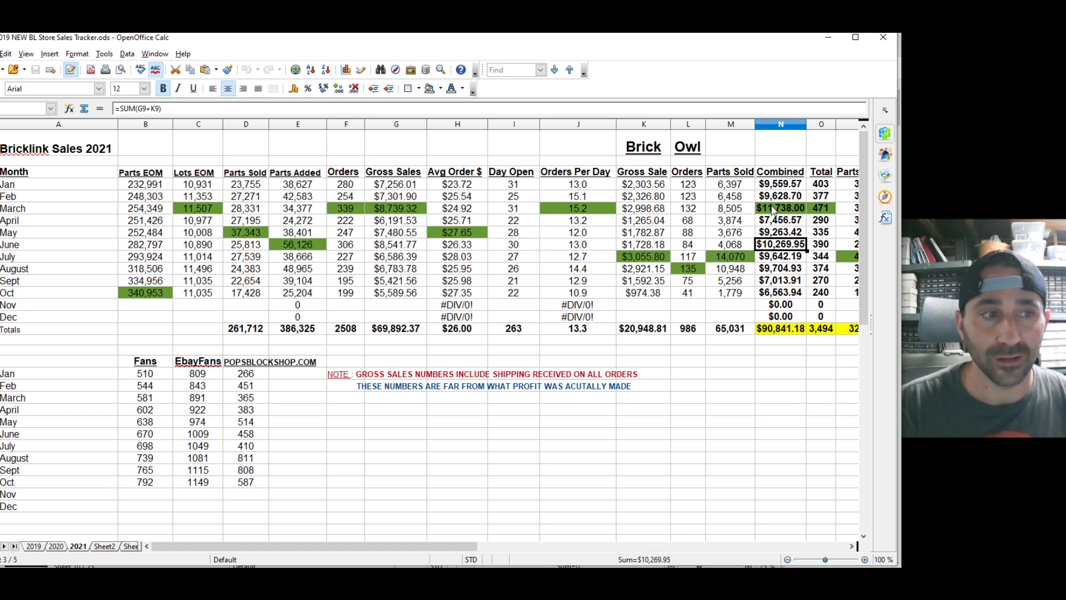
pyautogui.click(775, 210)
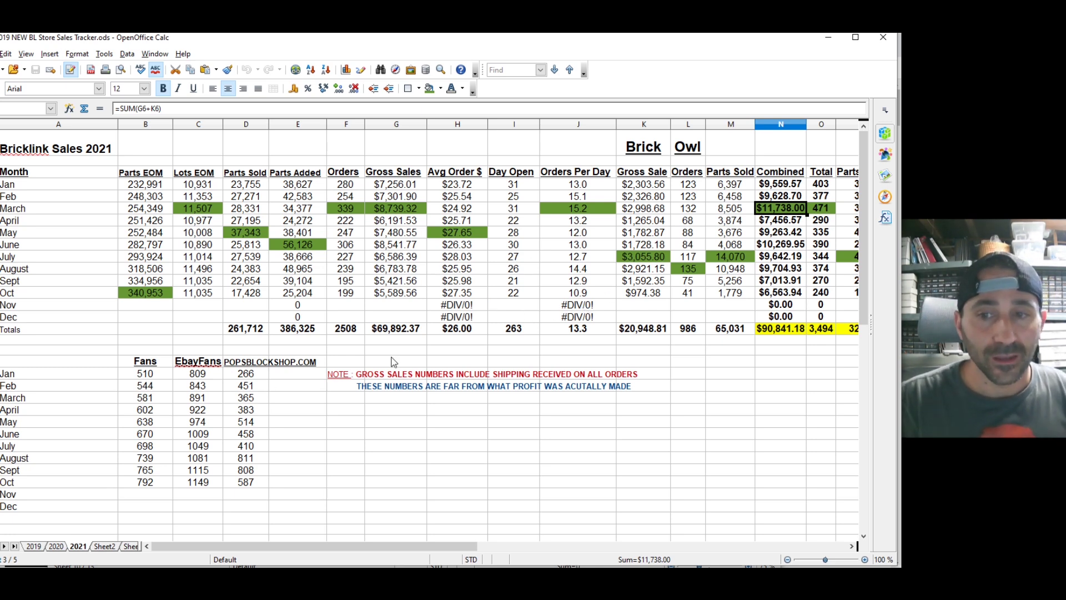
pyautogui.moveTo(899, 262); pyautogui.dragTo(925, 263)
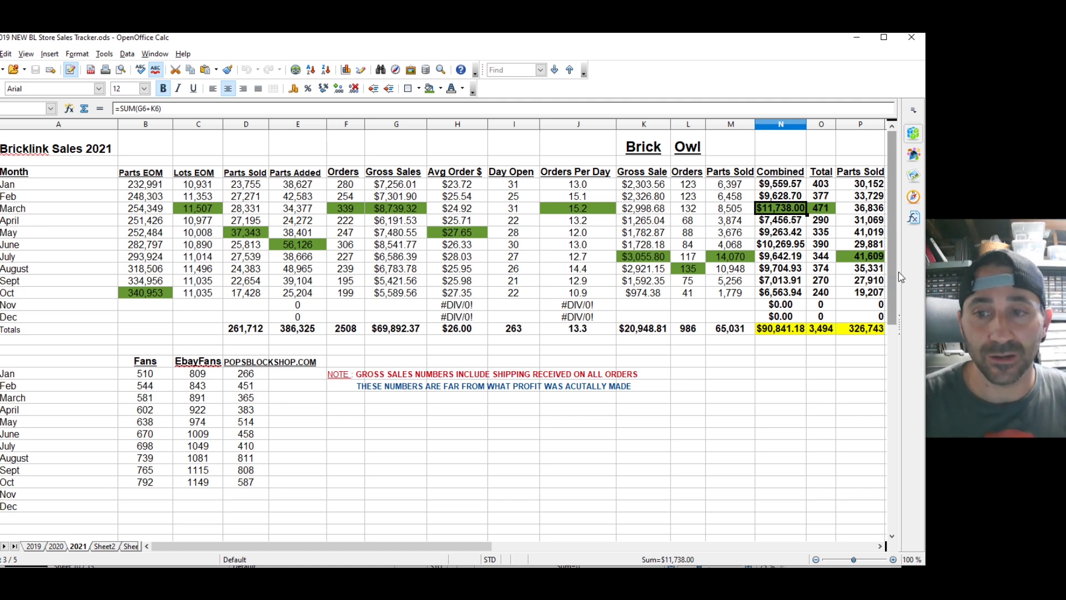
pyautogui.moveTo(926, 262); pyautogui.dragTo(902, 263)
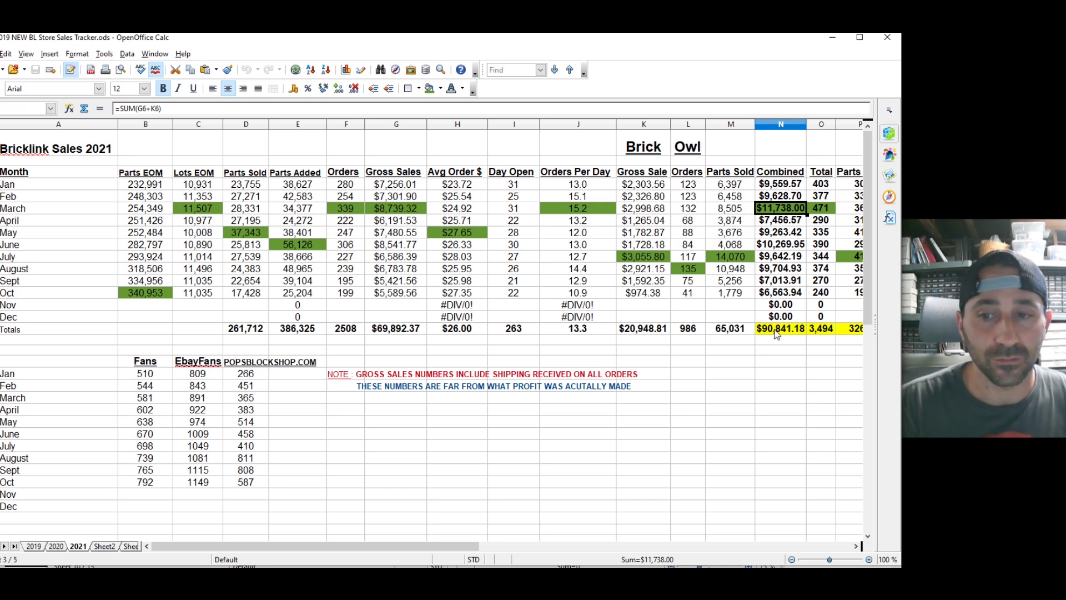
pyautogui.click(776, 332)
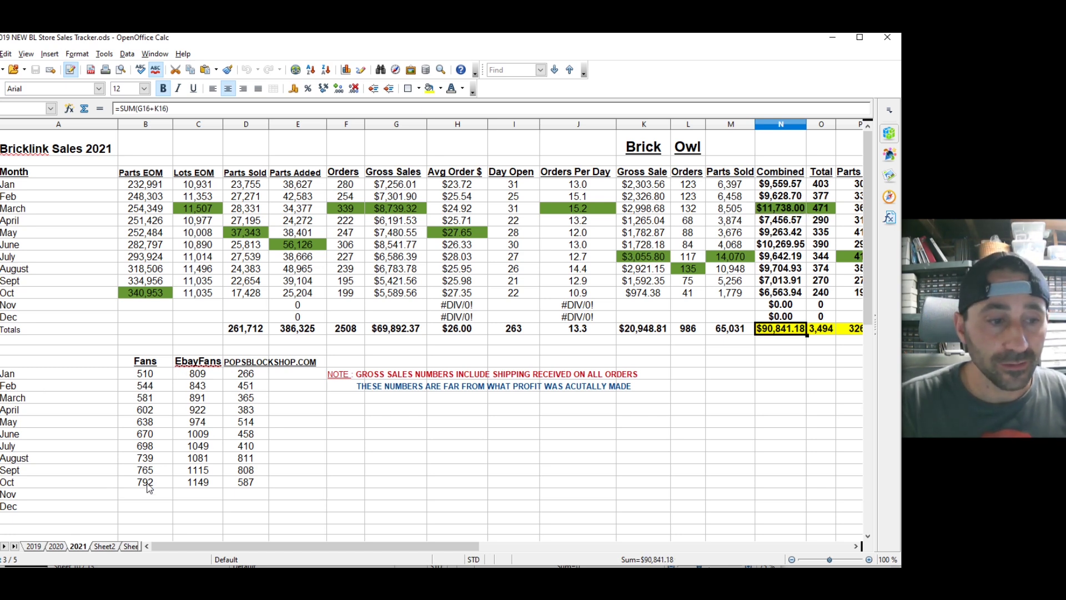
pyautogui.click(151, 482)
pyautogui.click(151, 460)
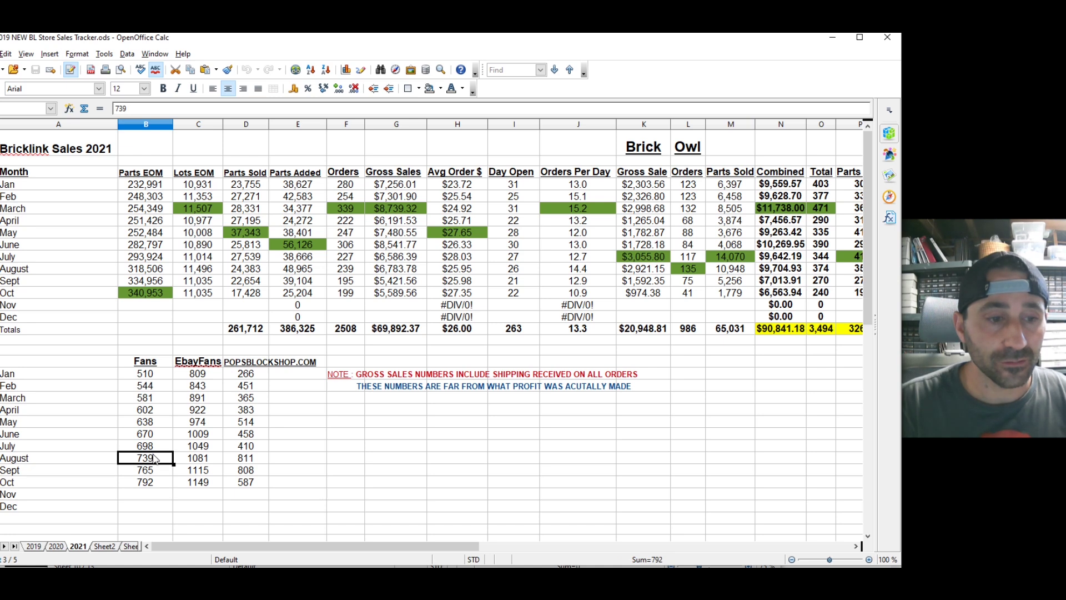
pyautogui.click(164, 483)
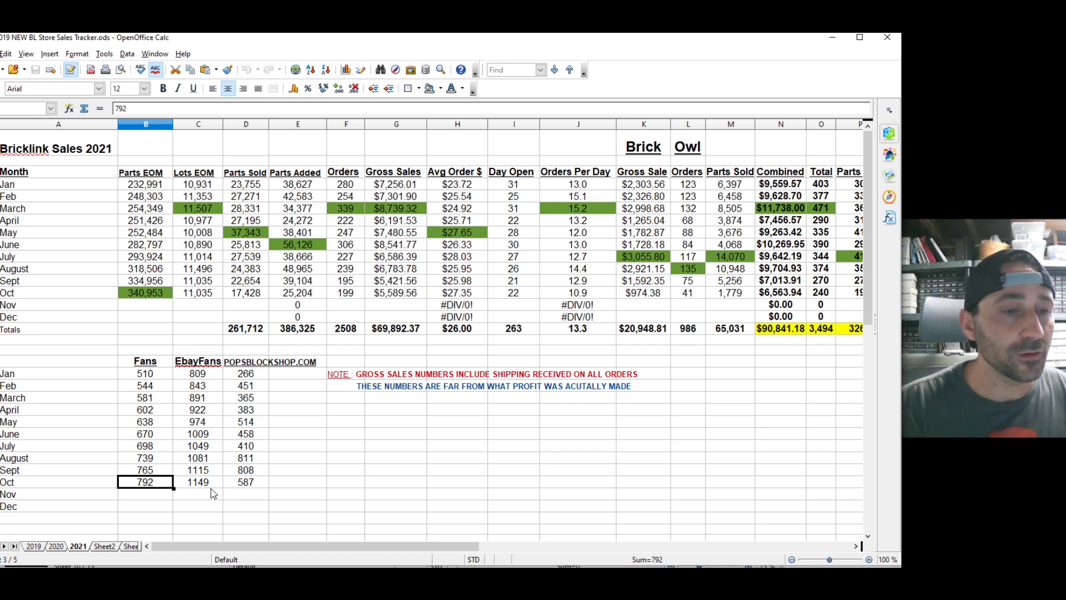
pyautogui.click(199, 483)
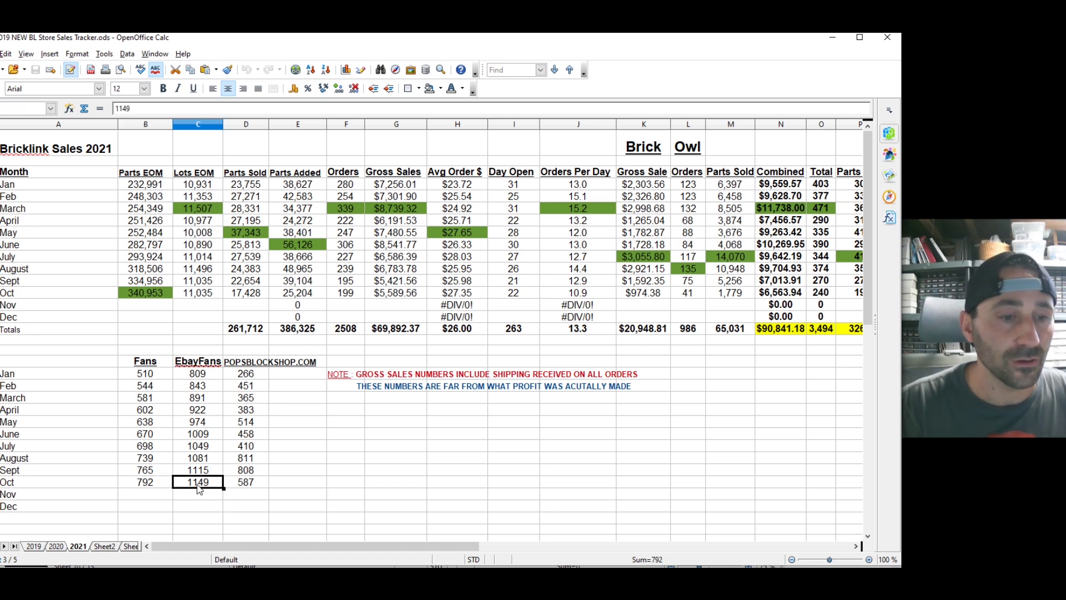
pyautogui.click(213, 471)
pyautogui.click(213, 461)
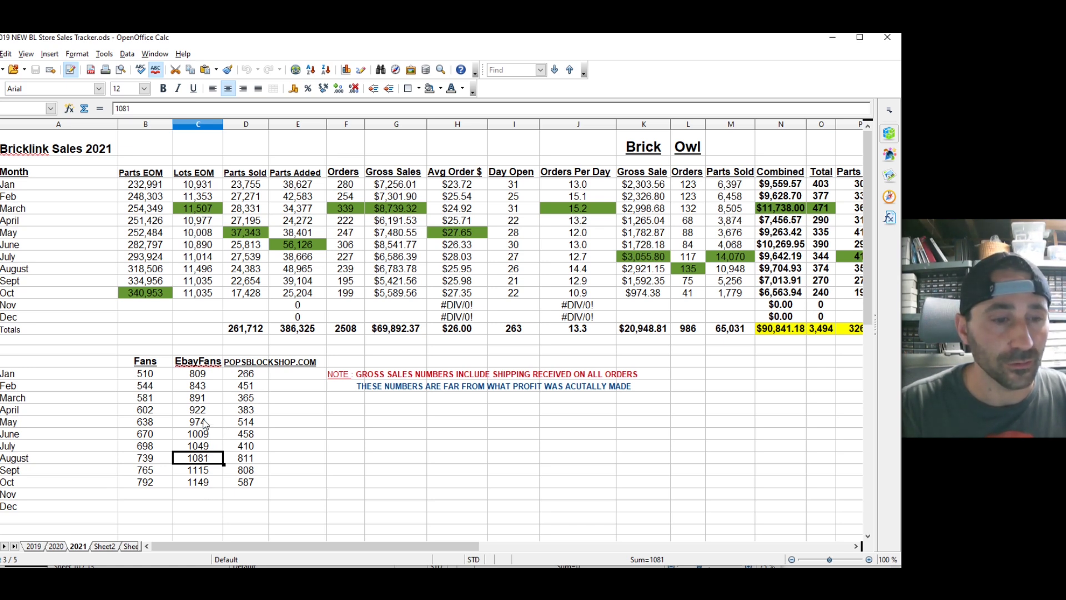
pyautogui.press('Up')
pyautogui.press('Up')
pyautogui.press('Up')
pyautogui.press('Up')
pyautogui.press('Up')
pyautogui.press('Up')
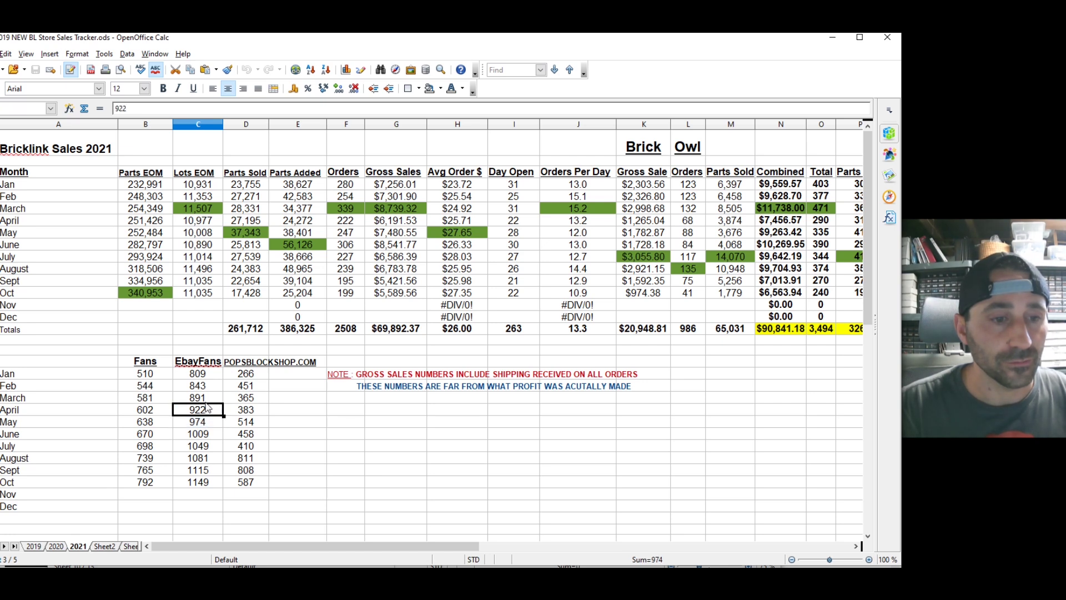
pyautogui.click(213, 408)
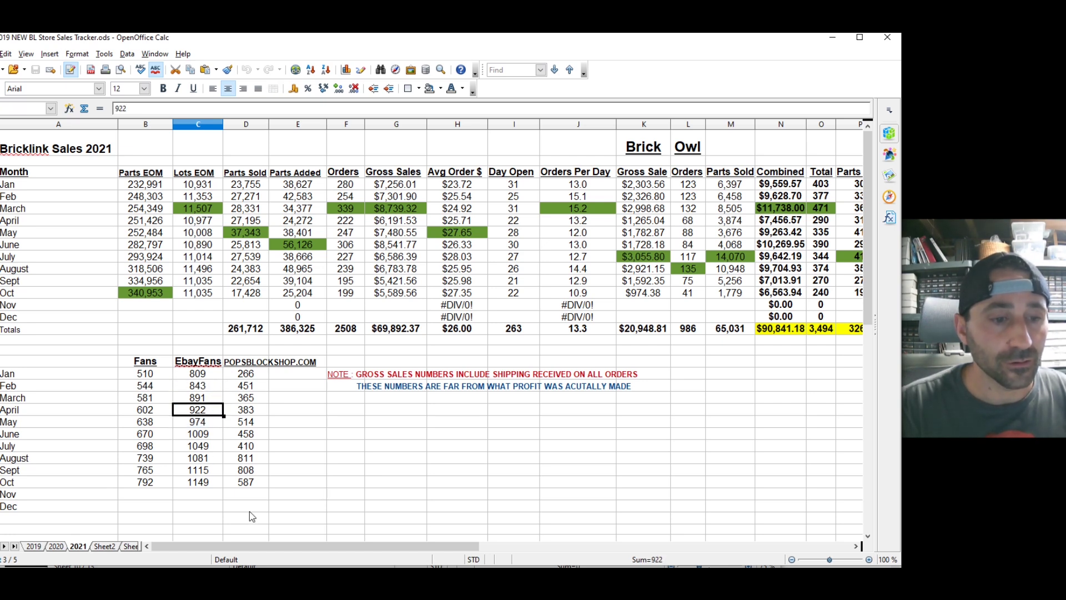
pyautogui.click(217, 484)
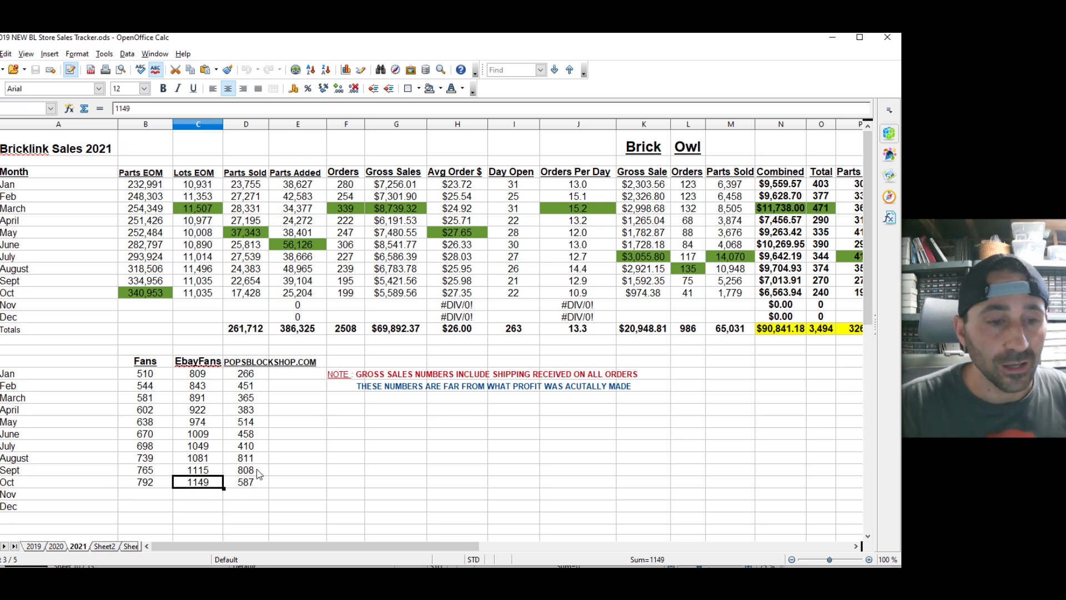
pyautogui.click(260, 485)
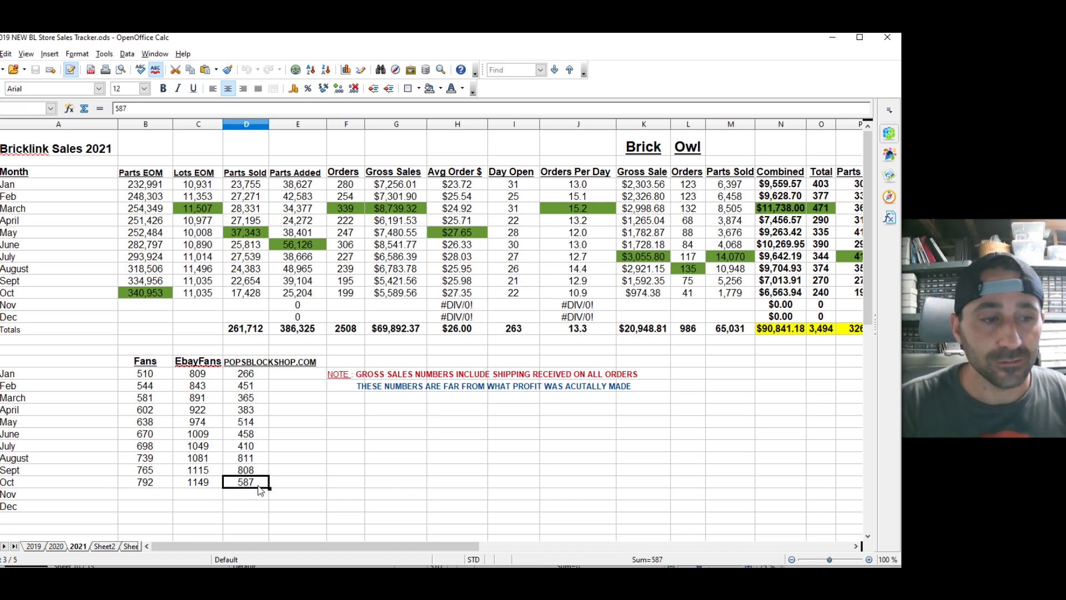
pyautogui.click(260, 474)
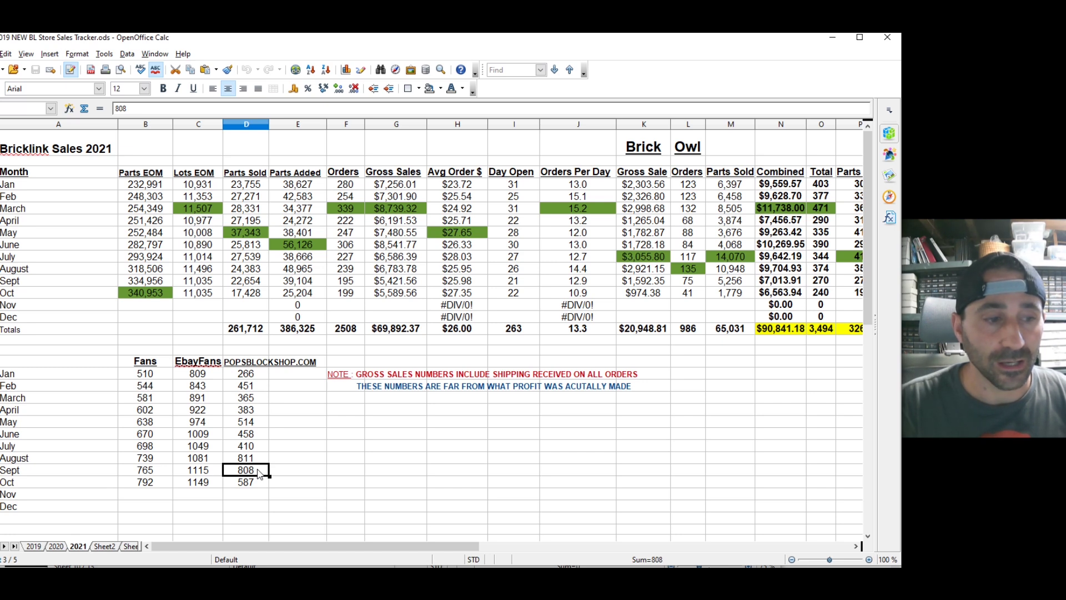
pyautogui.click(259, 462)
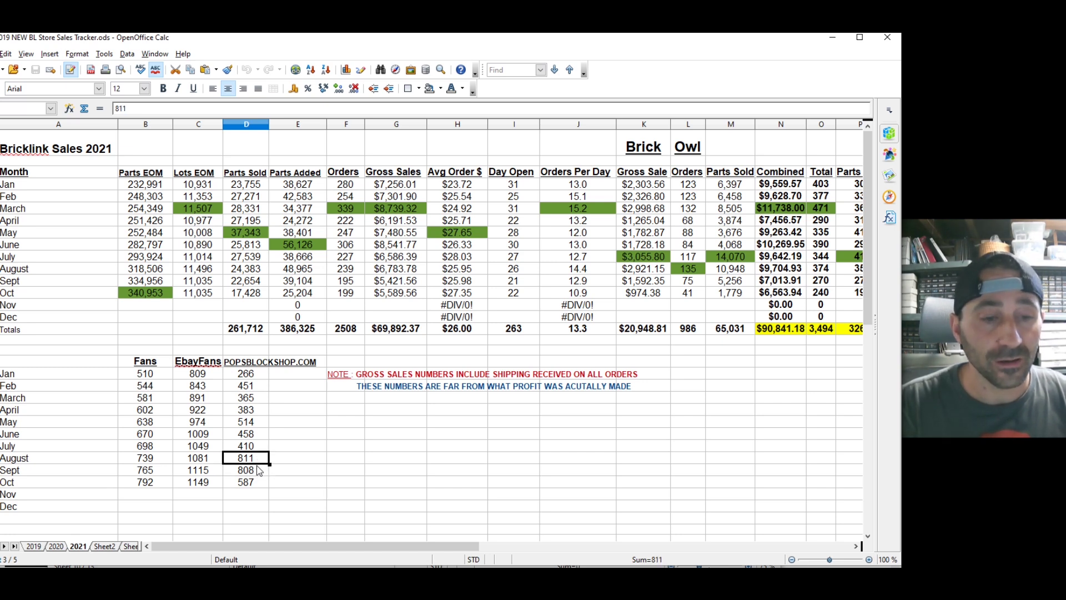
pyautogui.click(257, 473)
pyautogui.click(257, 459)
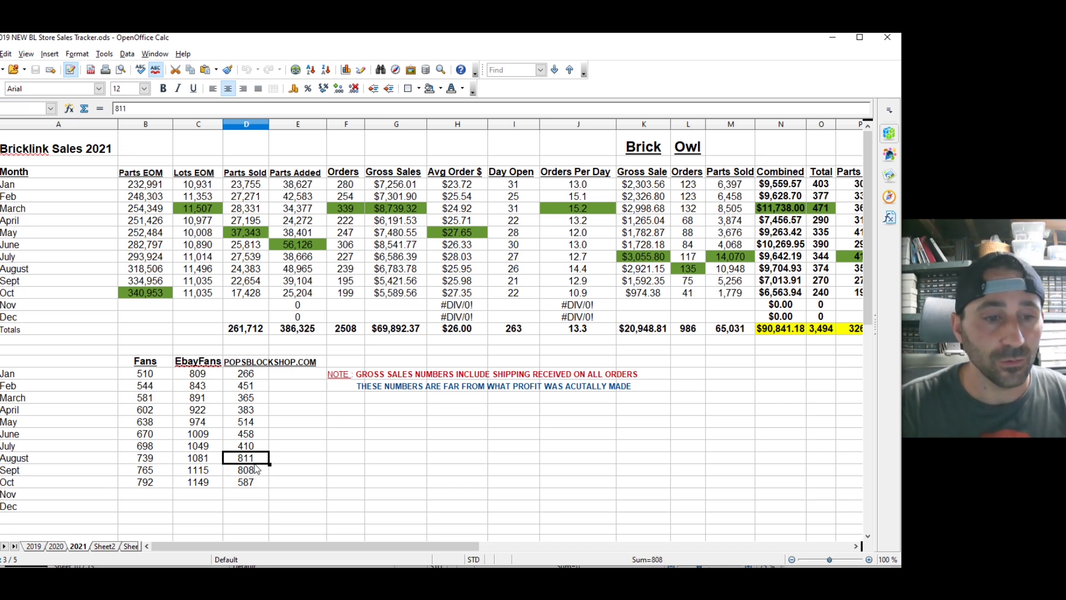
pyautogui.click(257, 472)
pyautogui.click(260, 460)
pyautogui.click(260, 473)
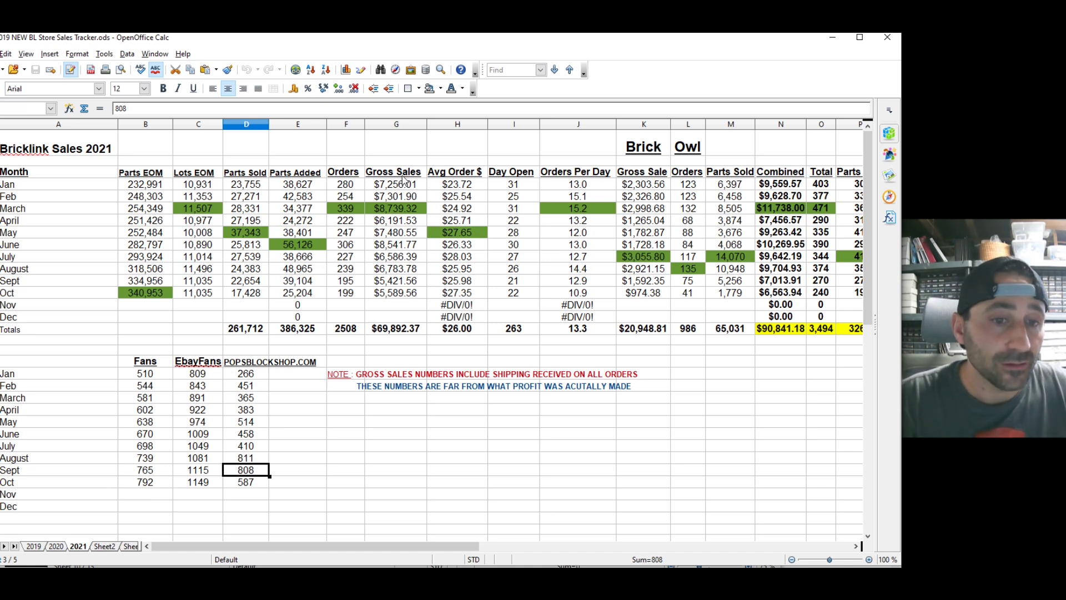
# Move the Calc window aside and open the eBay store from the popsblockshop.com homepage
pyautogui.moveTo(450, 44); pyautogui.dragTo(418, 100)
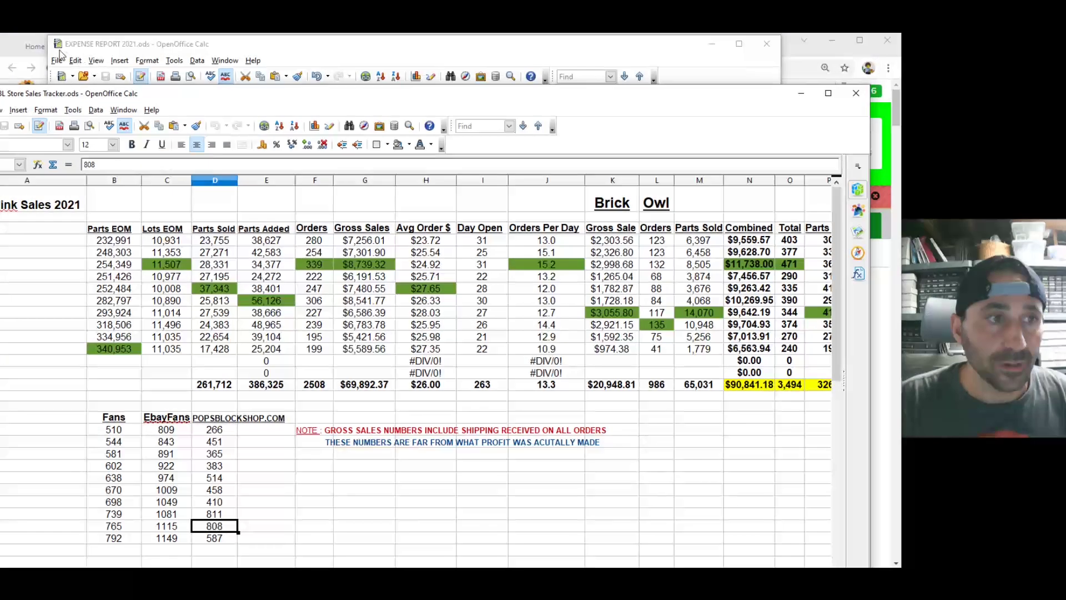
pyautogui.click(25, 41)
pyautogui.click(33, 45)
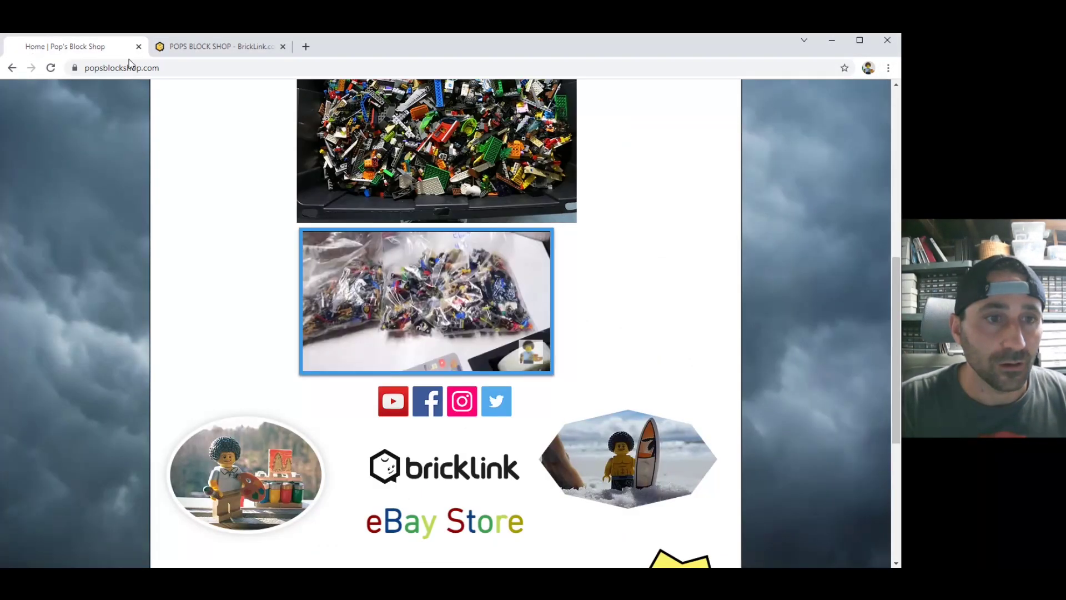
pyautogui.scroll(-4, 470, 234)
pyautogui.scroll(2, 470, 235)
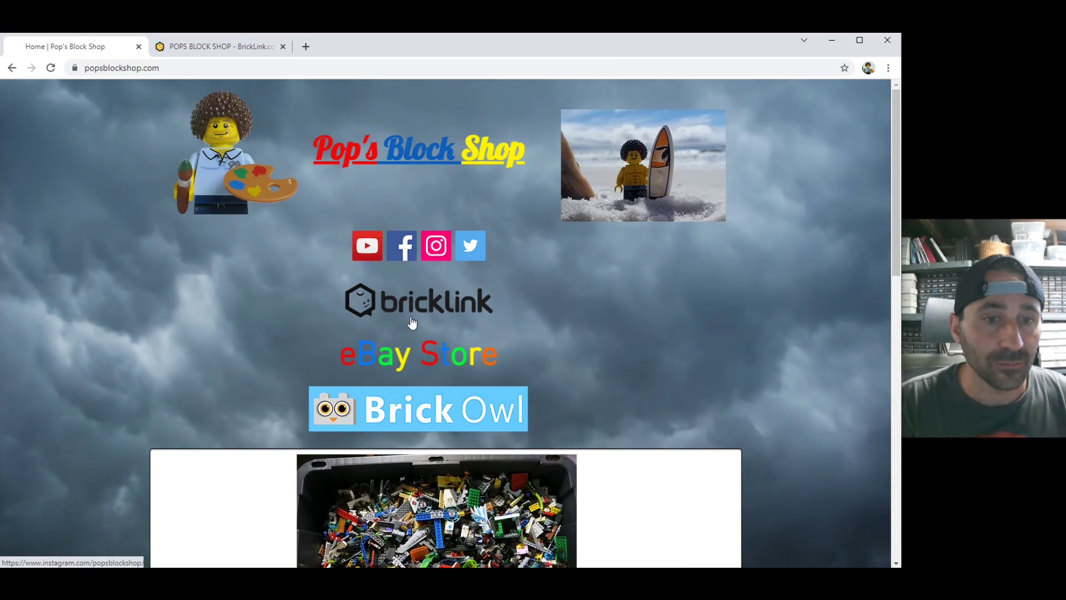
pyautogui.click(417, 353)
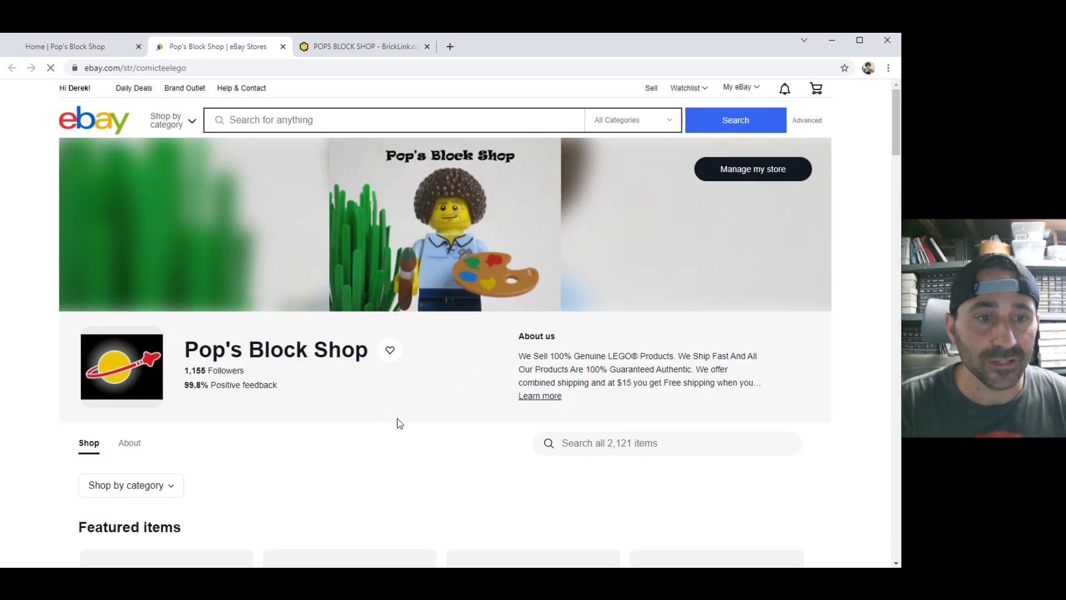
# Search the Pop's Block Shop eBay store for 'lego' and scroll through the 1,491 results
pyautogui.scroll(-2, 415, 386)
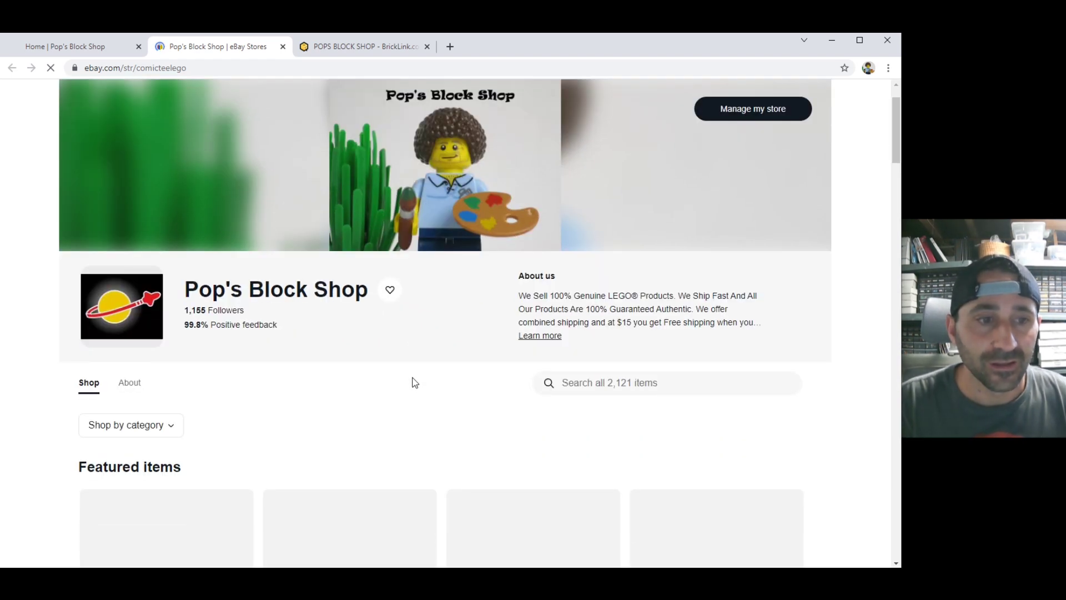
pyautogui.scroll(-7, 244, 277)
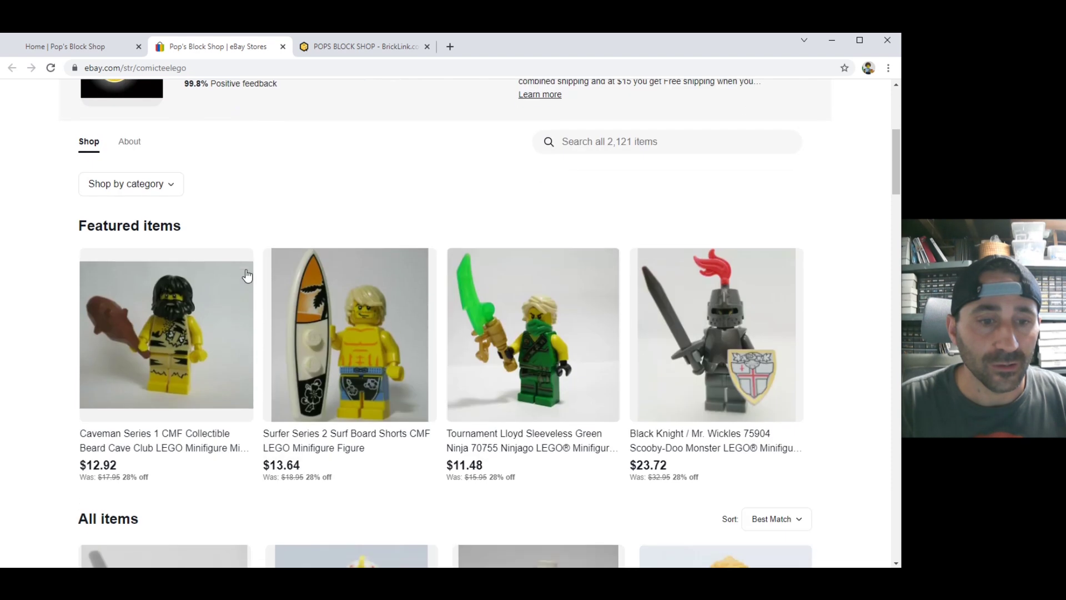
pyautogui.scroll(6, 256, 328)
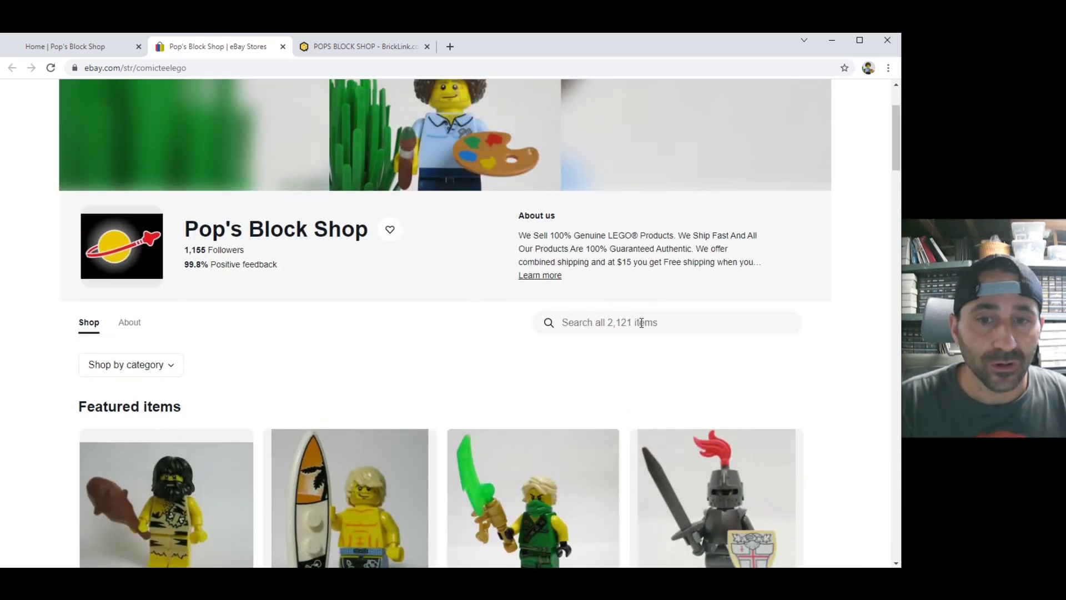
pyautogui.click(640, 321)
pyautogui.write('lego')
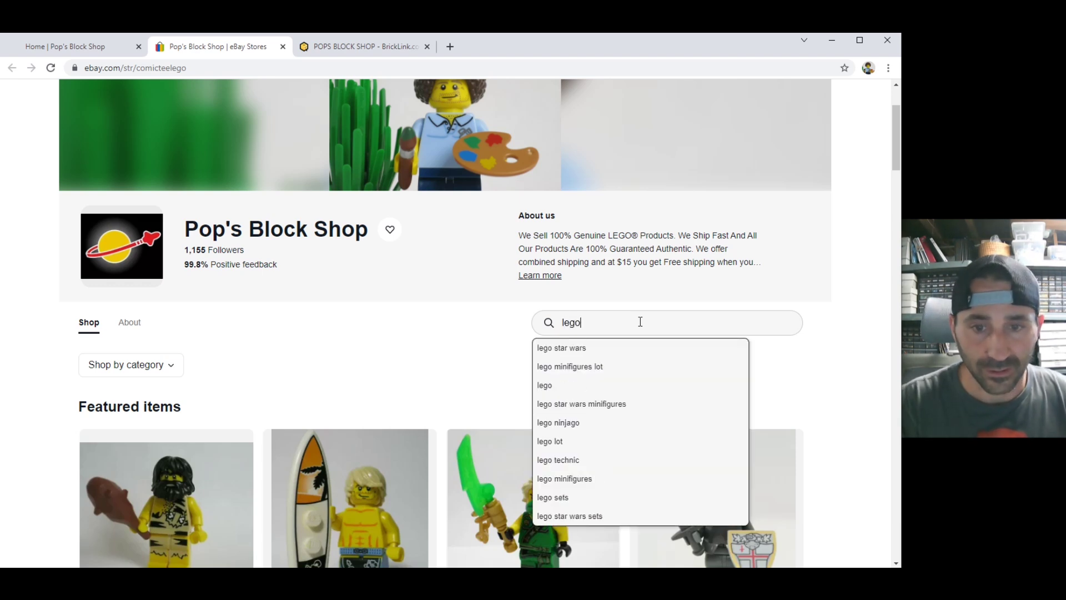
pyautogui.press('Return')
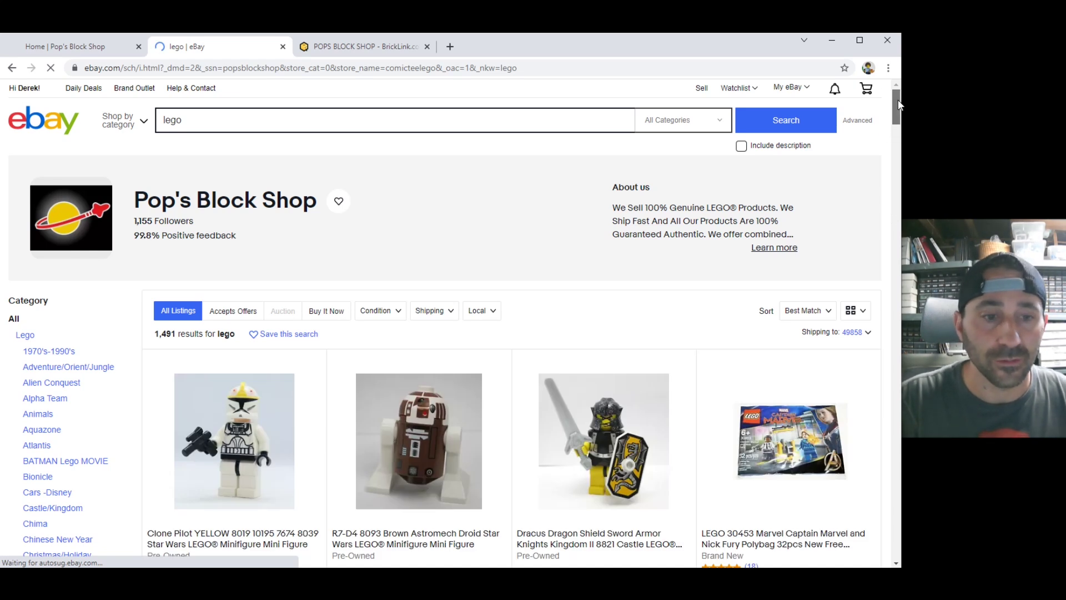
pyautogui.moveTo(899, 104); pyautogui.dragTo(904, 553)
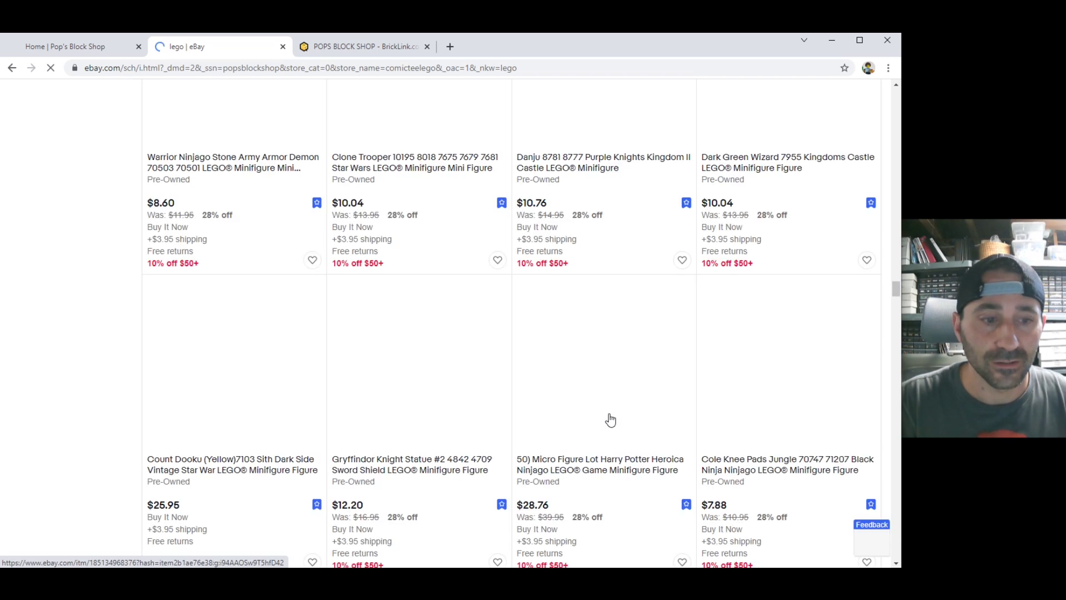
pyautogui.scroll(-8, 611, 414)
pyautogui.scroll(-15, 687, 387)
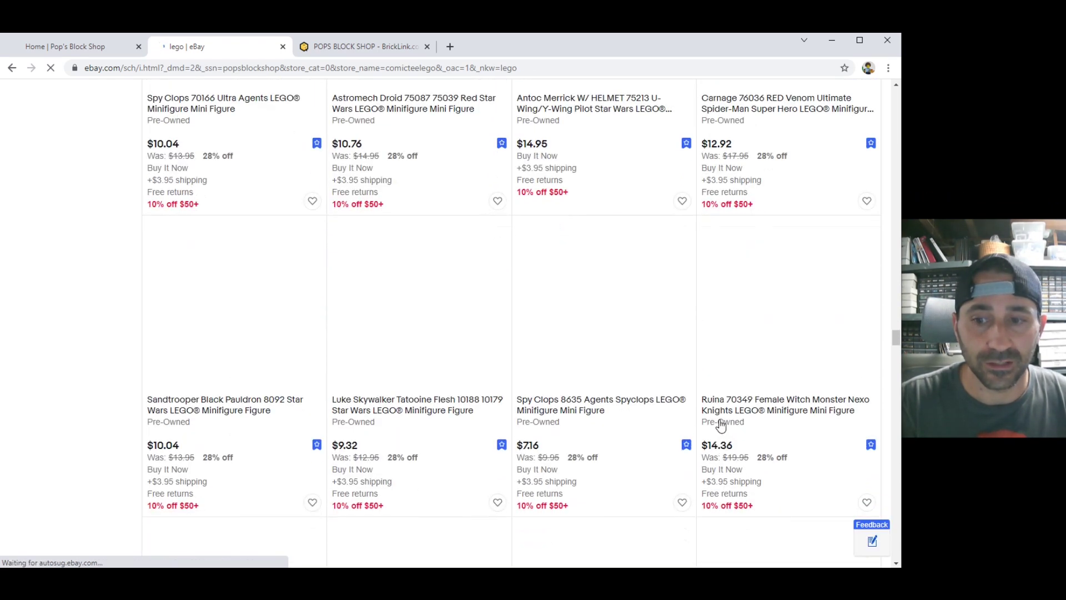
pyautogui.moveTo(898, 354); pyautogui.dragTo(895, 103)
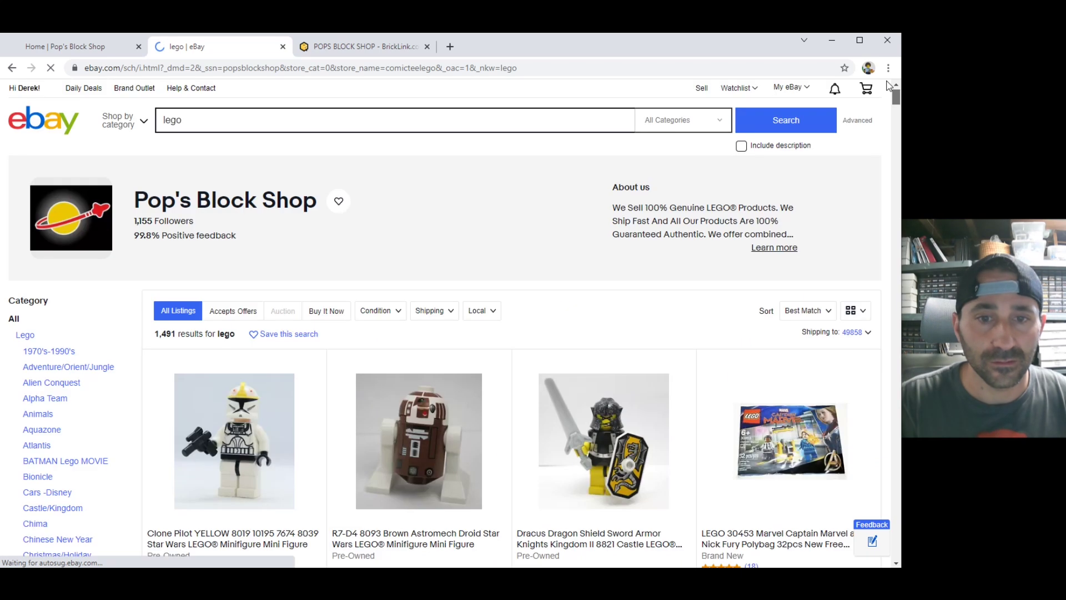